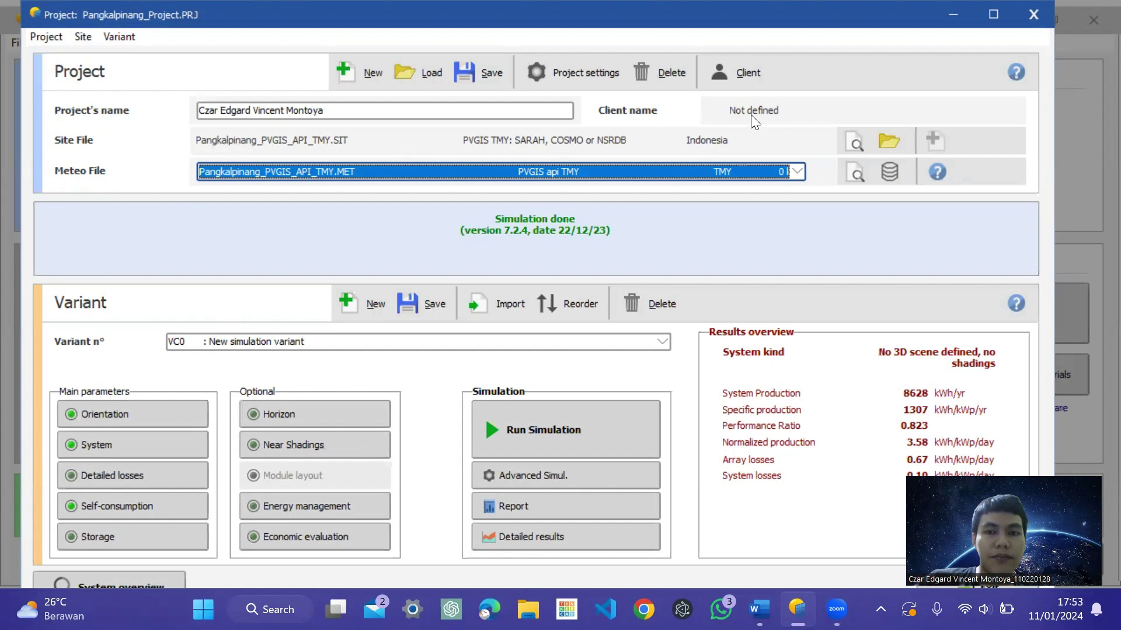
Select Pangkalpinang_PVGIS_API_TMY.MET as the meteo file and open the variant's orientation settings
click(798, 173)
click(716, 192)
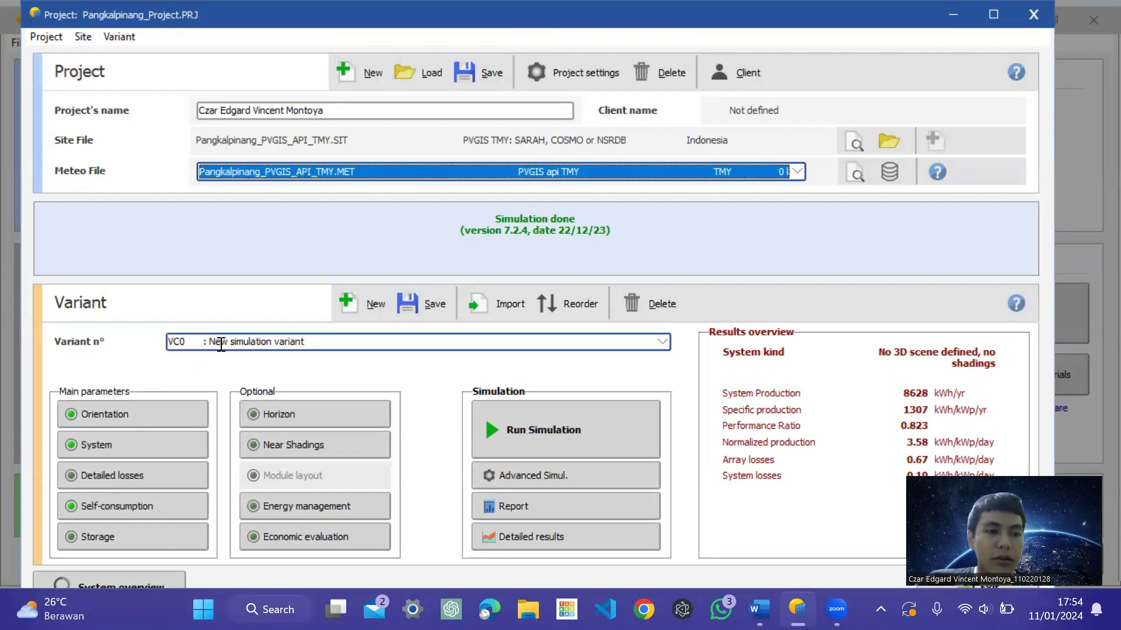
click(110, 420)
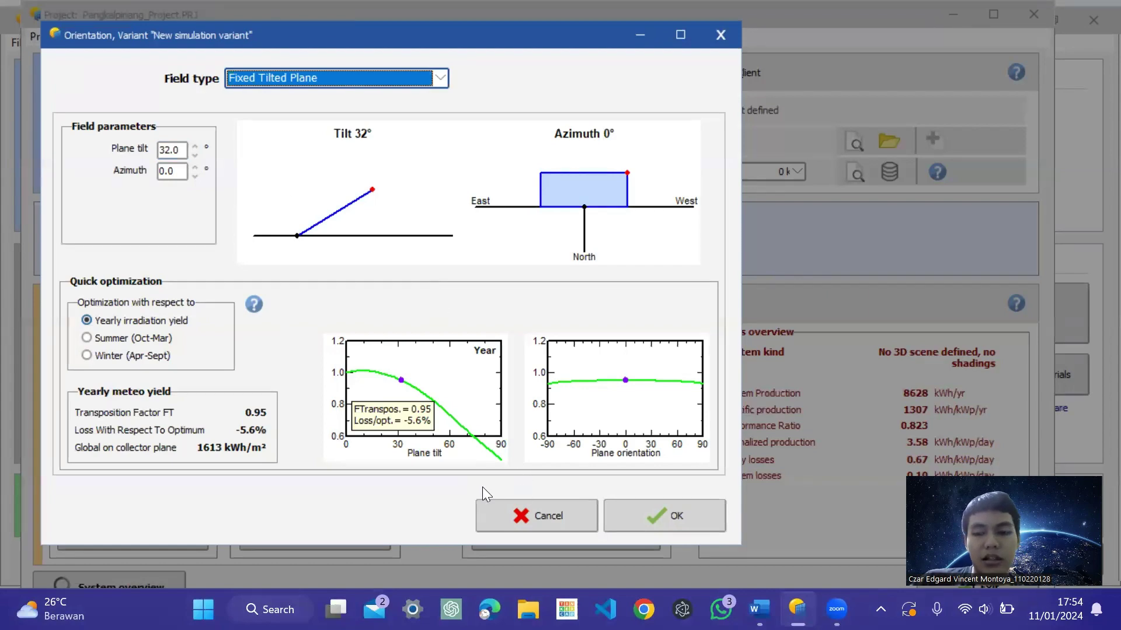
Switch to the Word report and highlight the roof slope angle under Spesifikasi Lokasi
click(759, 610)
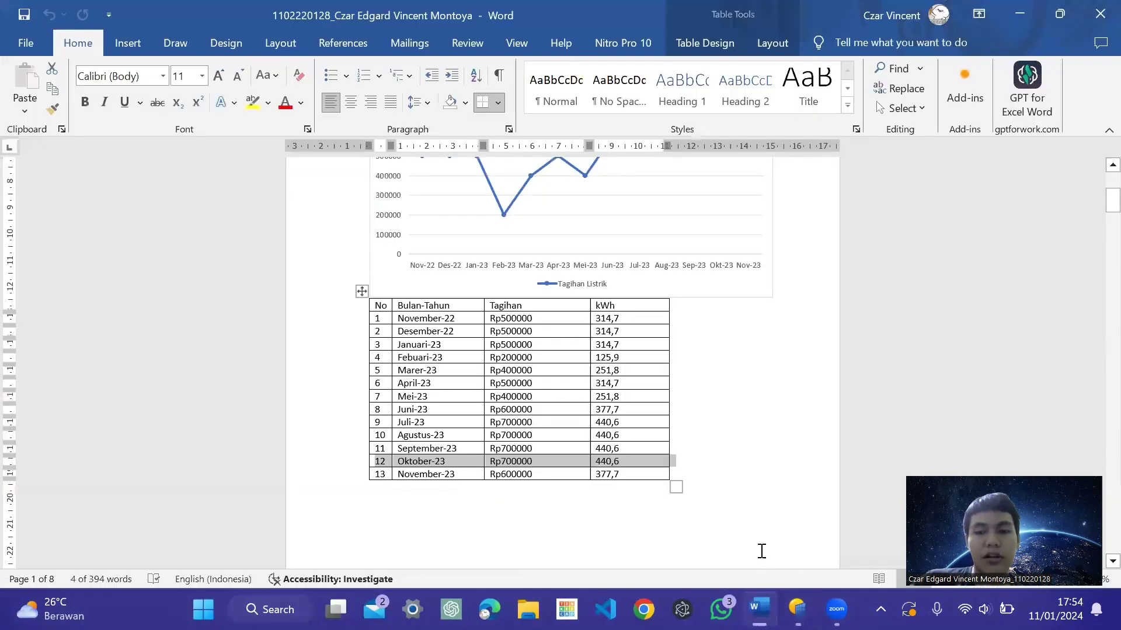
scroll(708, 420, down, 5)
scroll(707, 420, down, 8)
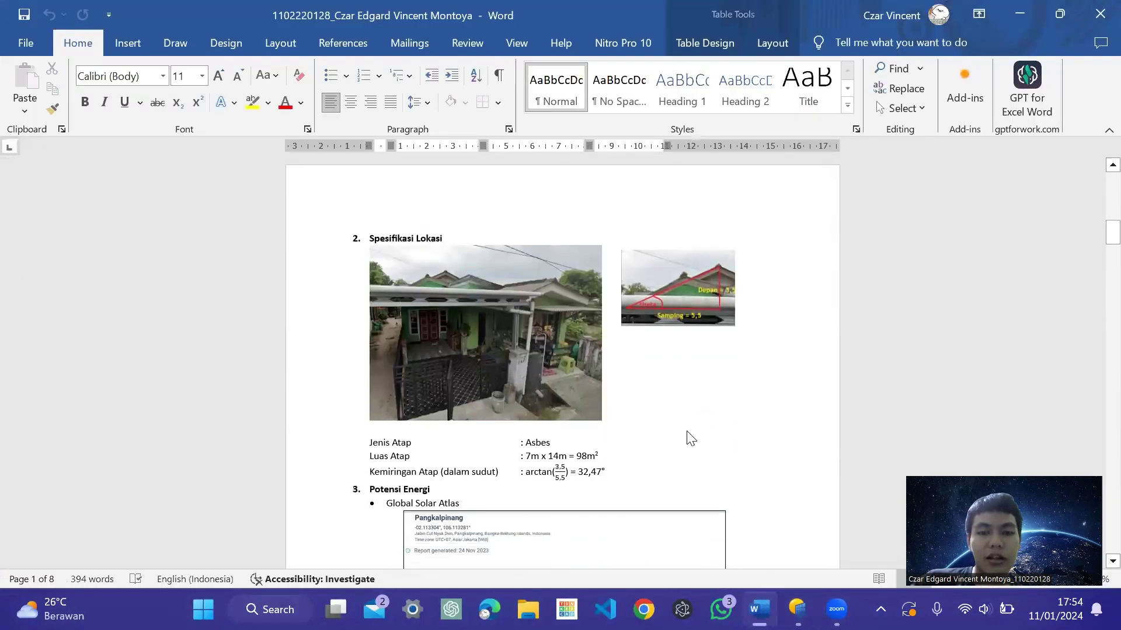
drag(578, 473, 601, 473)
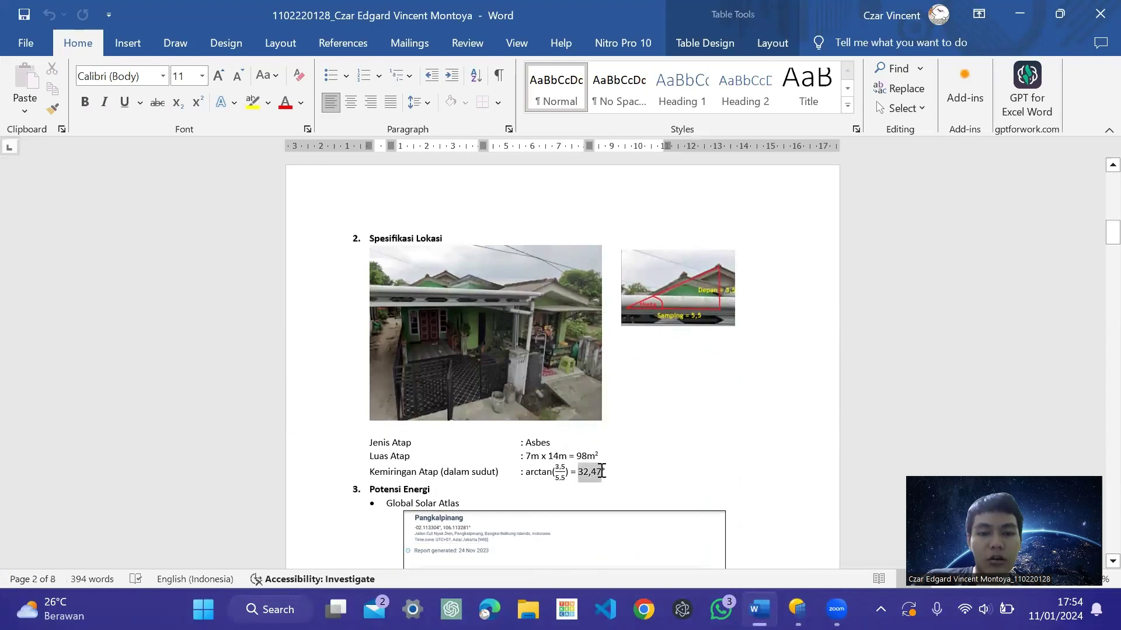
Return to PVsyst and accept the Fixed Tilted Plane orientation with 32° plane tilt and 0° azimuth
mouse_move(797, 610)
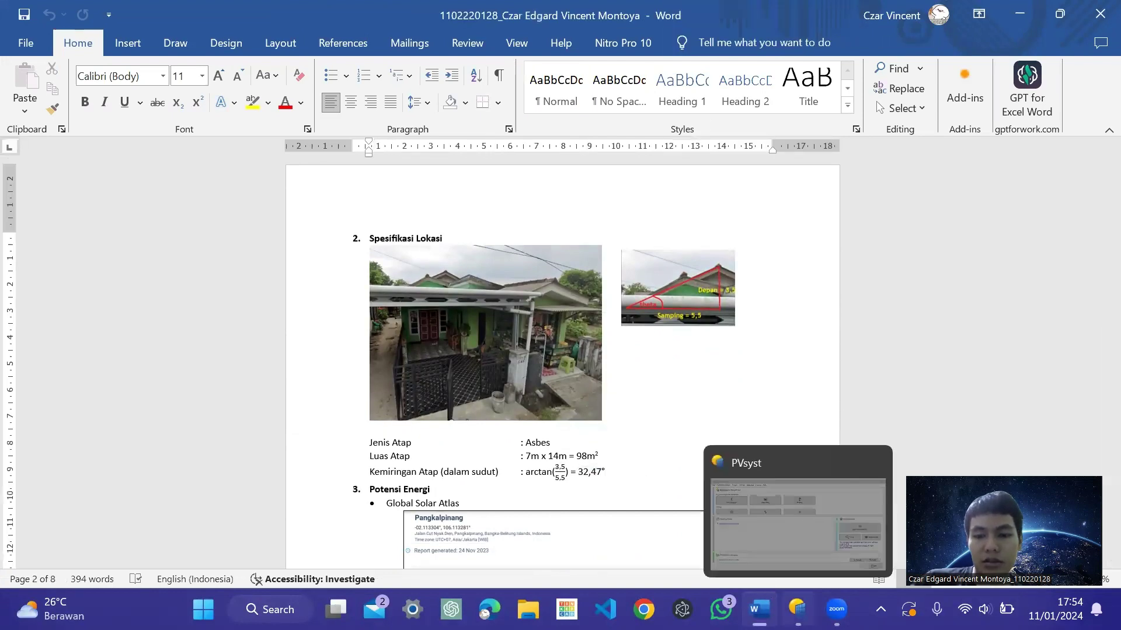
click(796, 522)
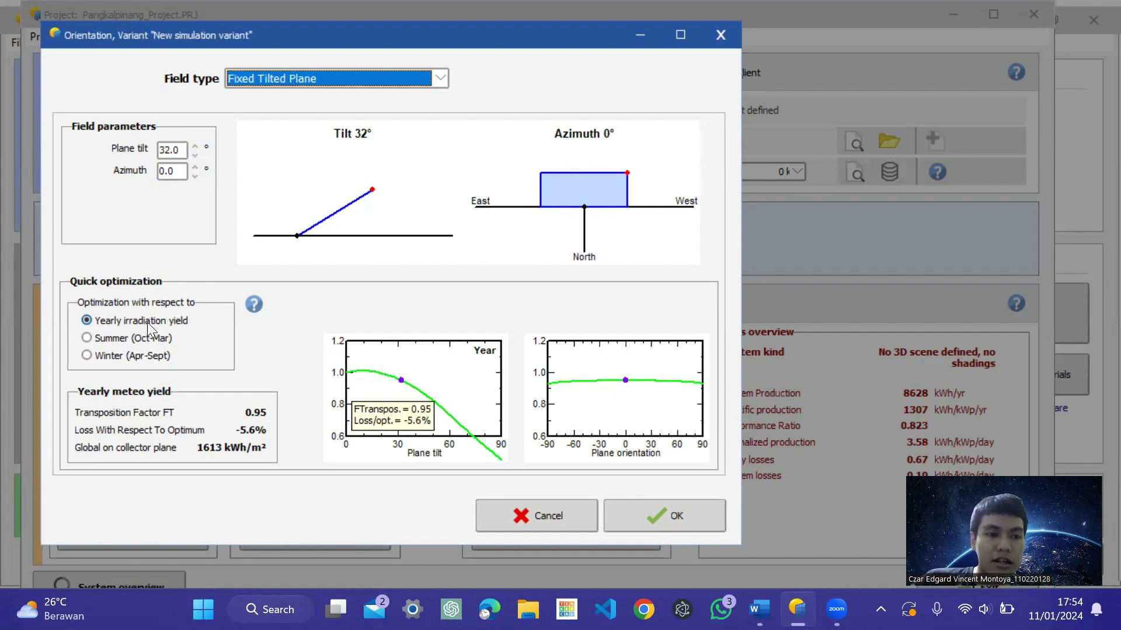
click(646, 522)
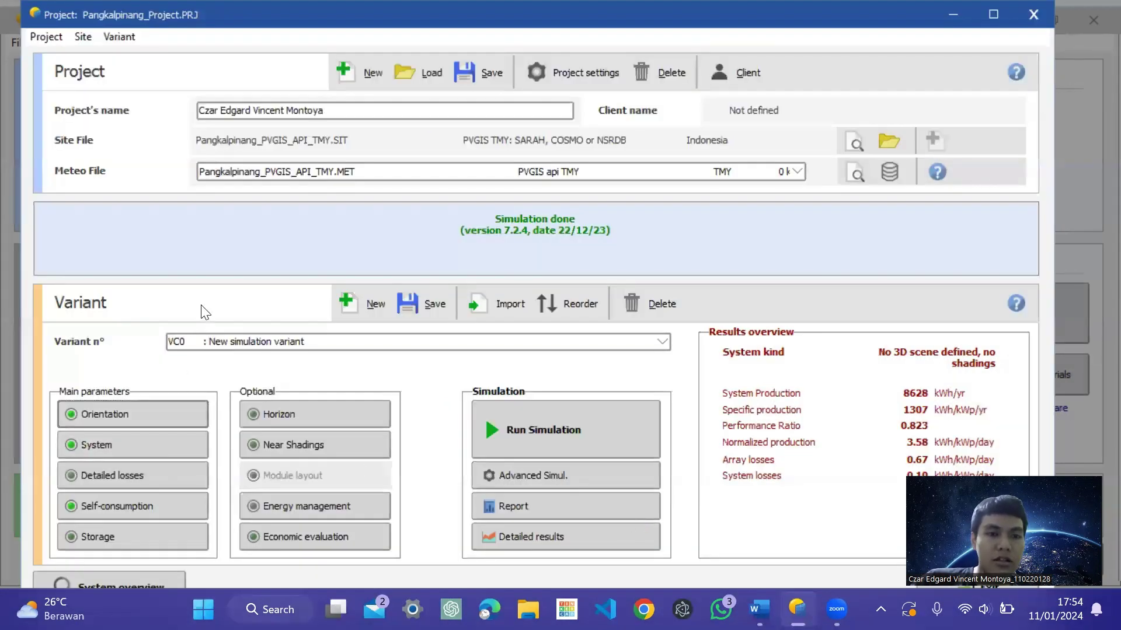
Open the variant's grid system definition and check the planned power in the pre-sizing help
click(141, 444)
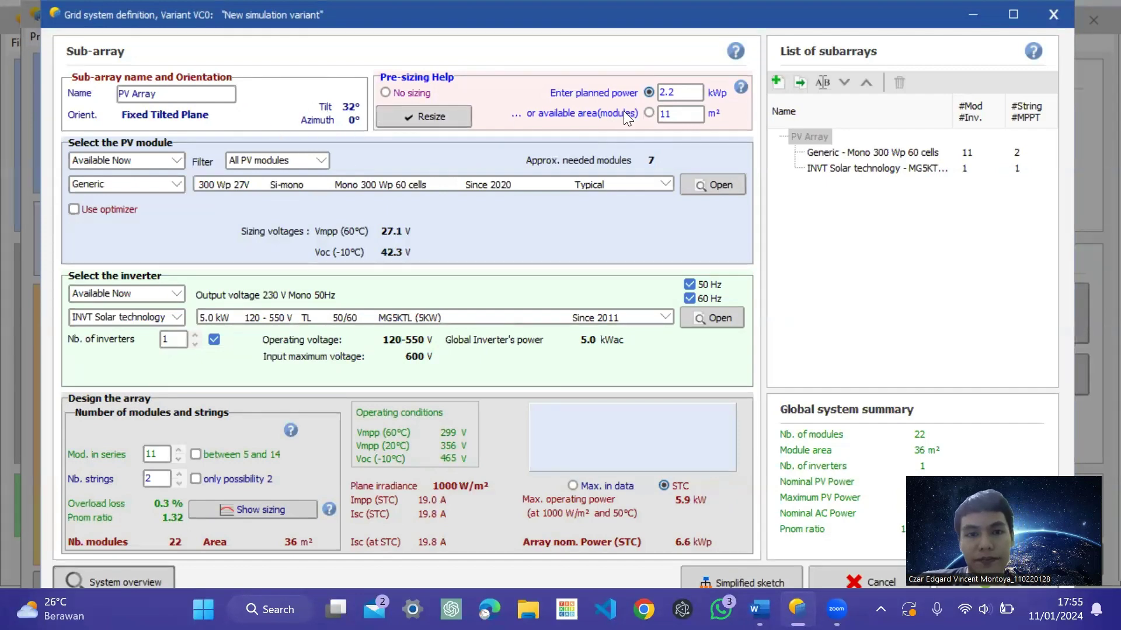
click(679, 94)
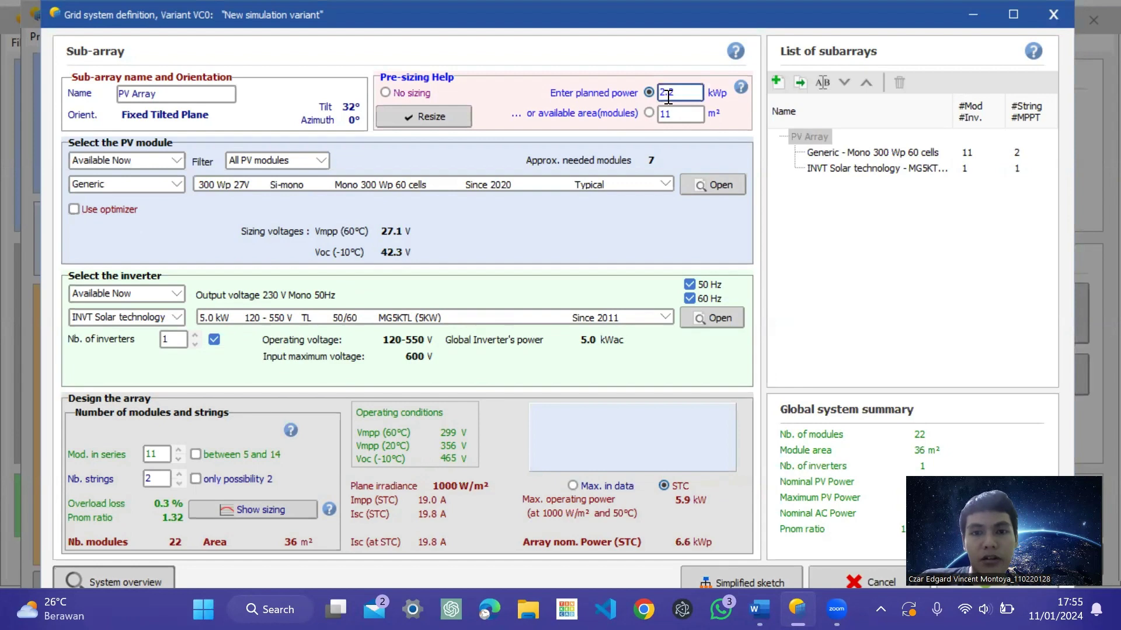
click(680, 96)
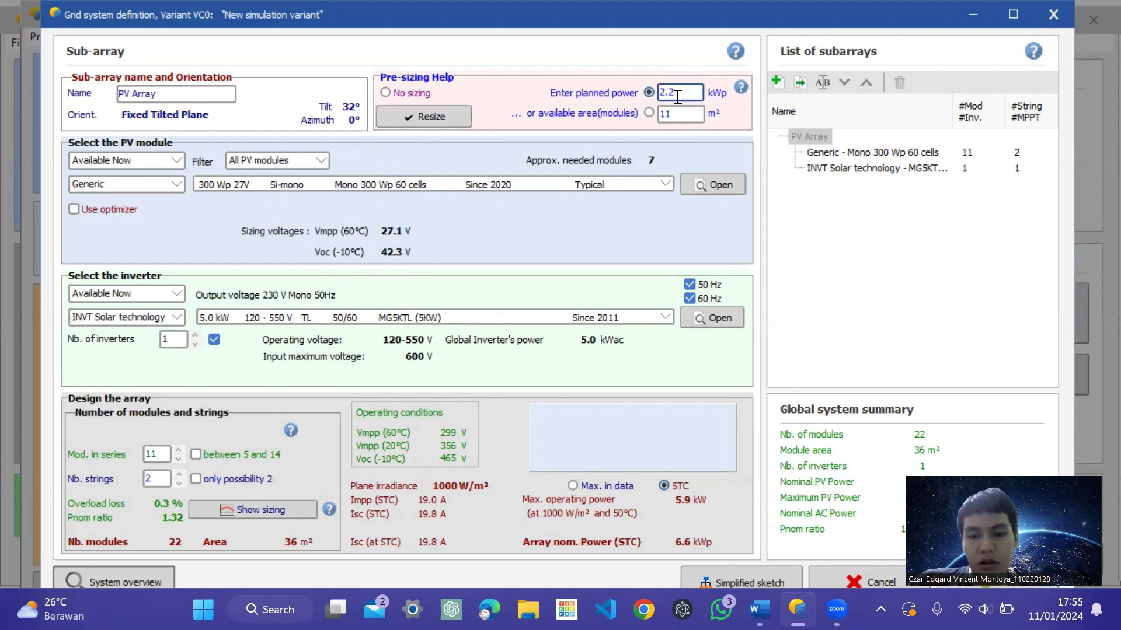
key(Return)
Switch to the Word report and highlight the August 2023 kWh consumption in the electricity bill table
mouse_move(771, 598)
click(768, 552)
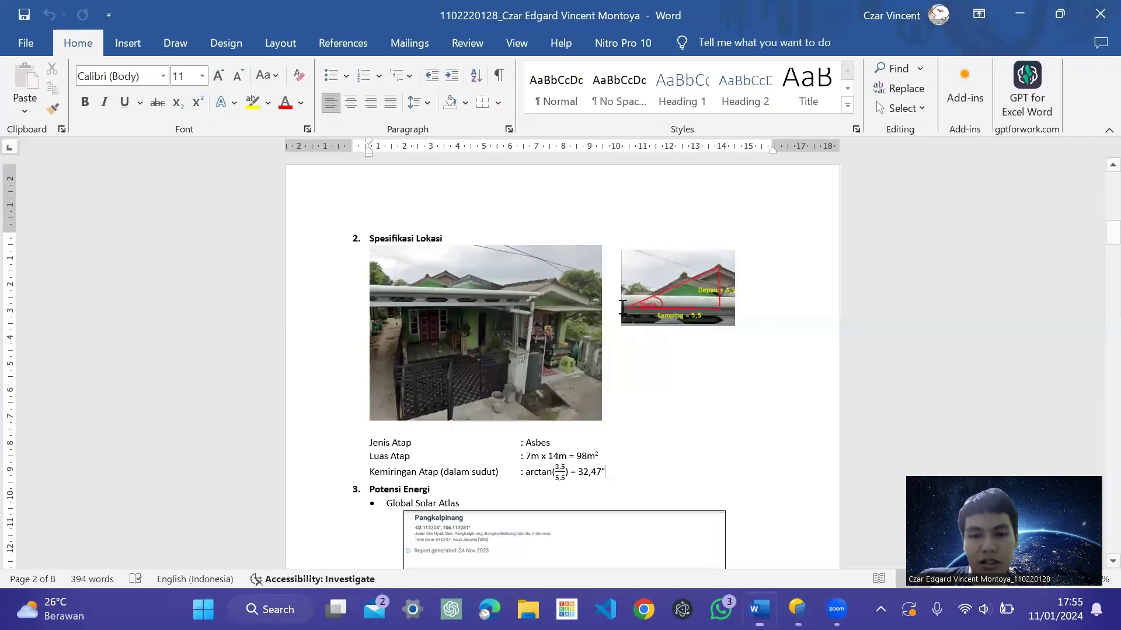
scroll(614, 304, up, 7)
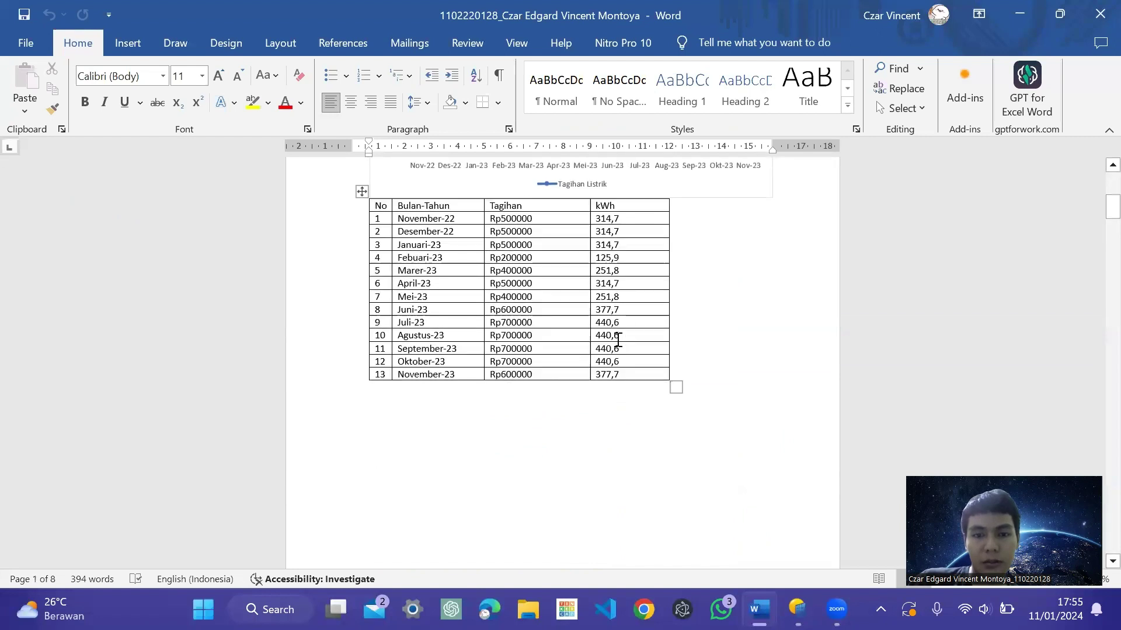
mouse_move(620, 336)
mouse_down()
mouse_move(587, 335)
mouse_move(598, 335)
mouse_up()
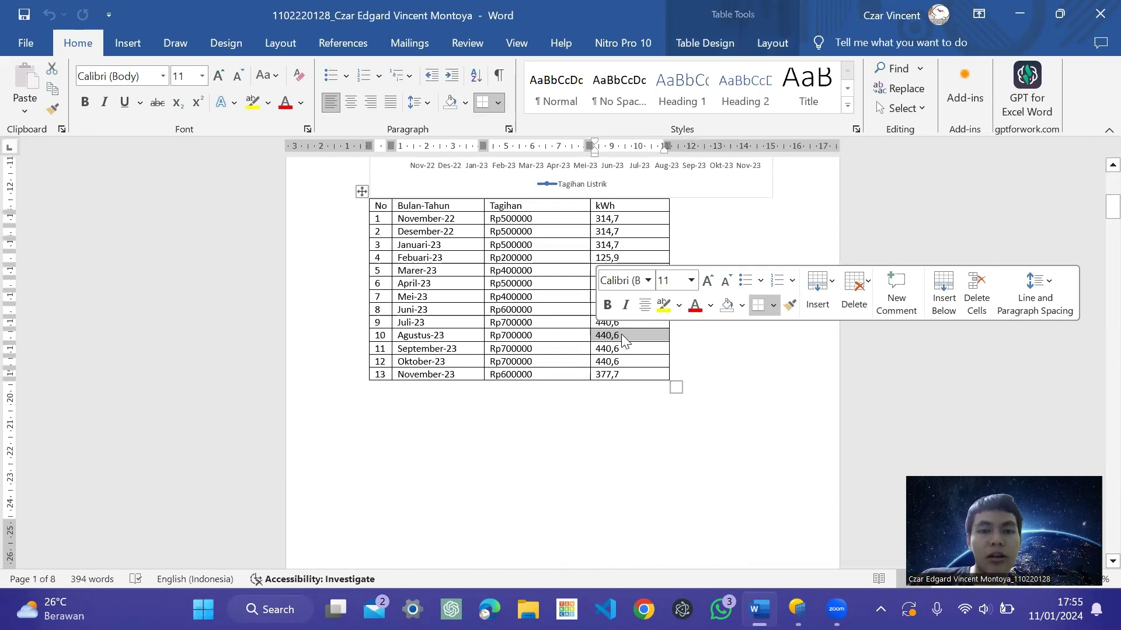
click(622, 340)
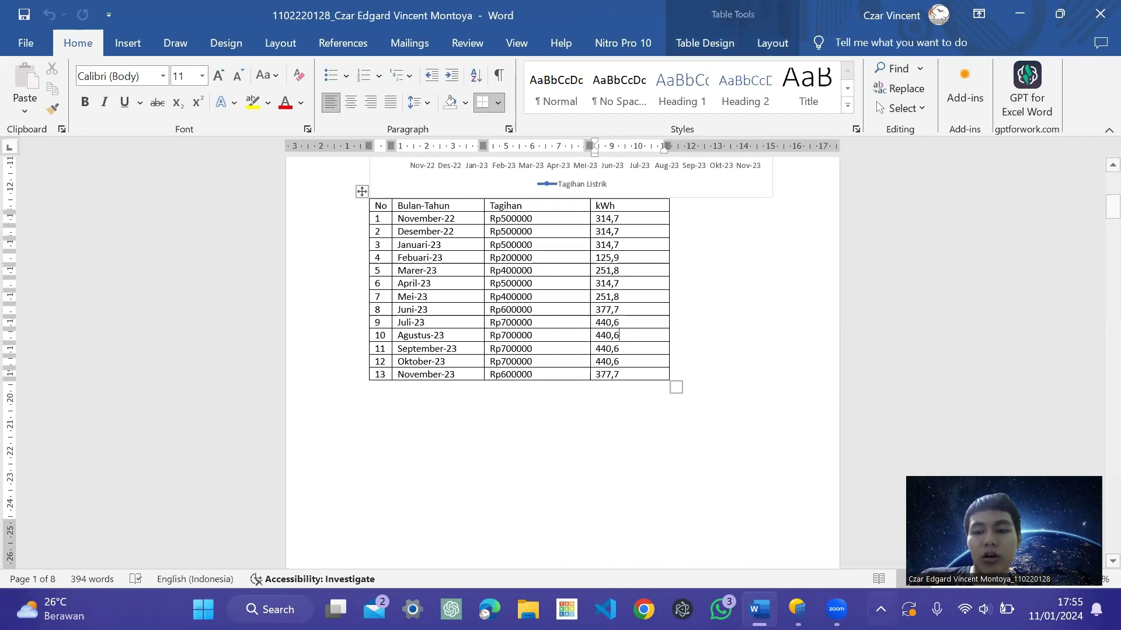
Check the planned power in PVsyst again, and go back to Word to read the roof specifications
mouse_move(837, 609)
mouse_move(797, 609)
click(730, 487)
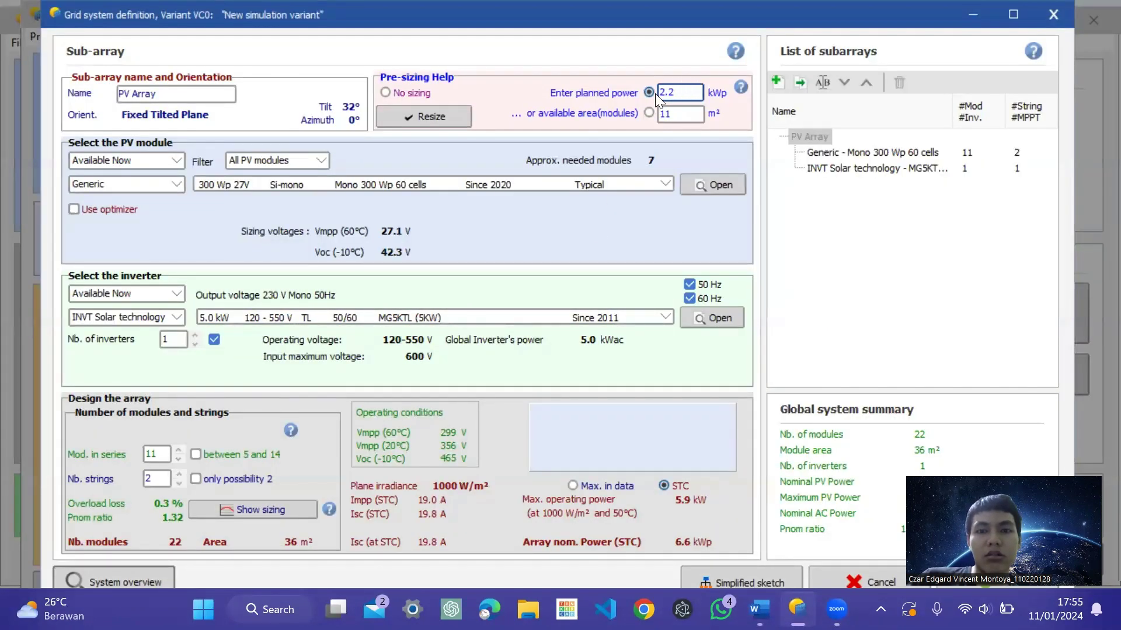
click(759, 610)
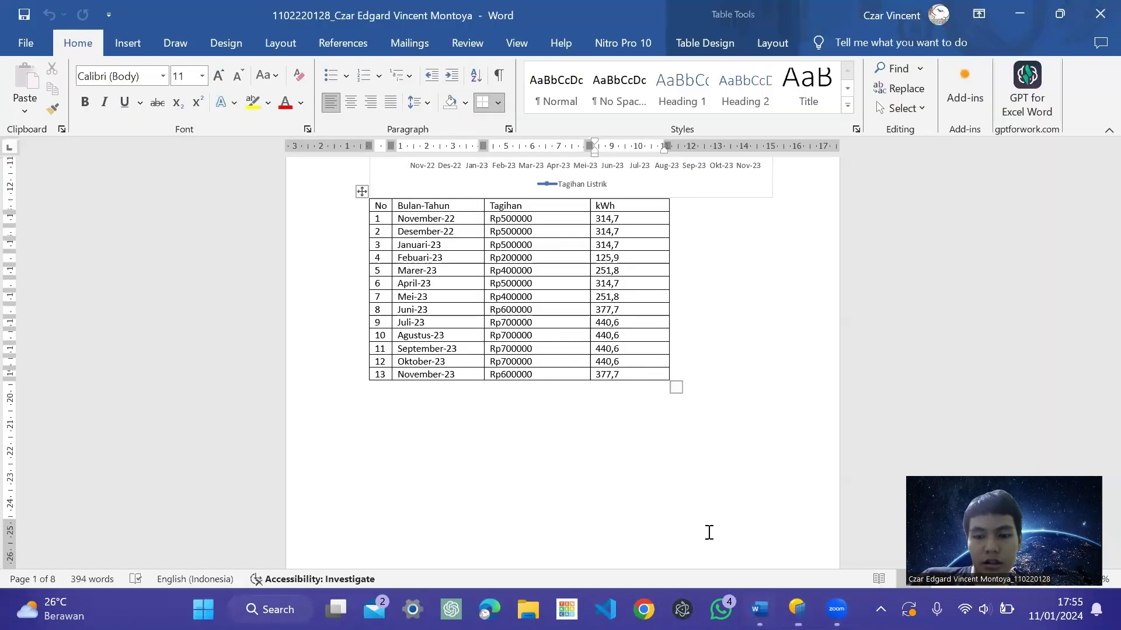
scroll(708, 530, down, 10)
scroll(647, 448, down, 3)
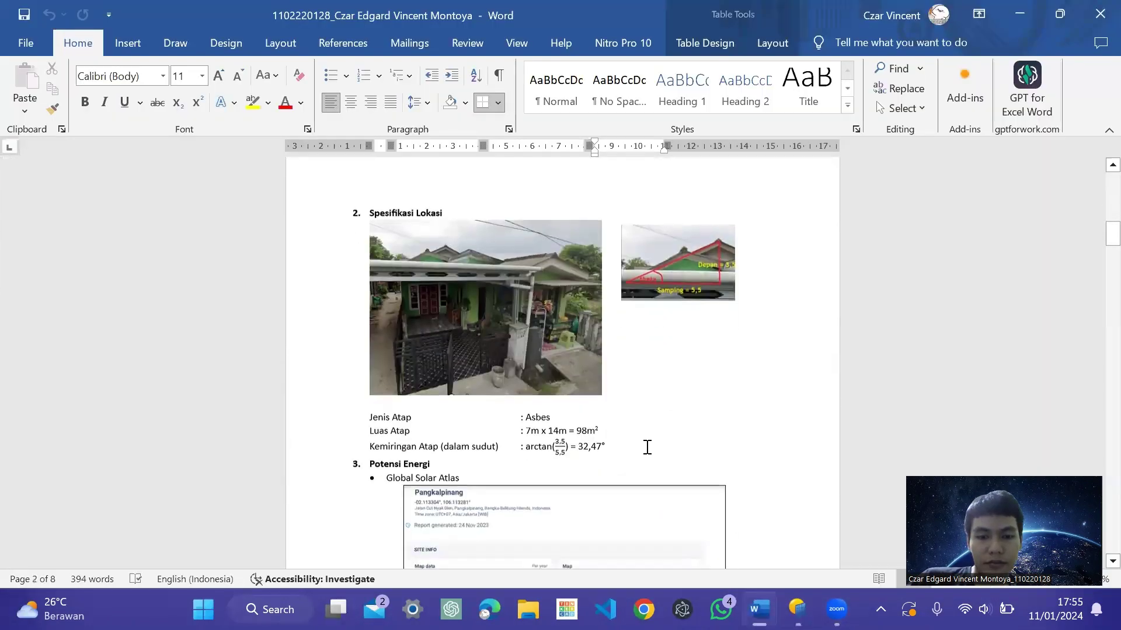
Return to PVsyst and look through the list of available Generic PV modules
click(797, 609)
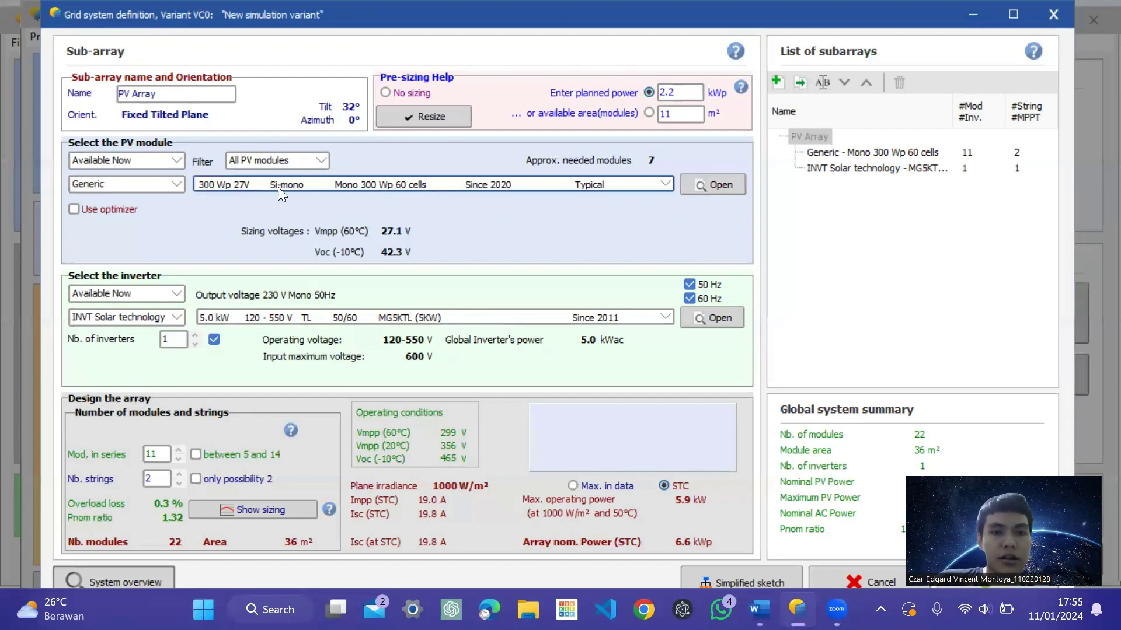
click(372, 182)
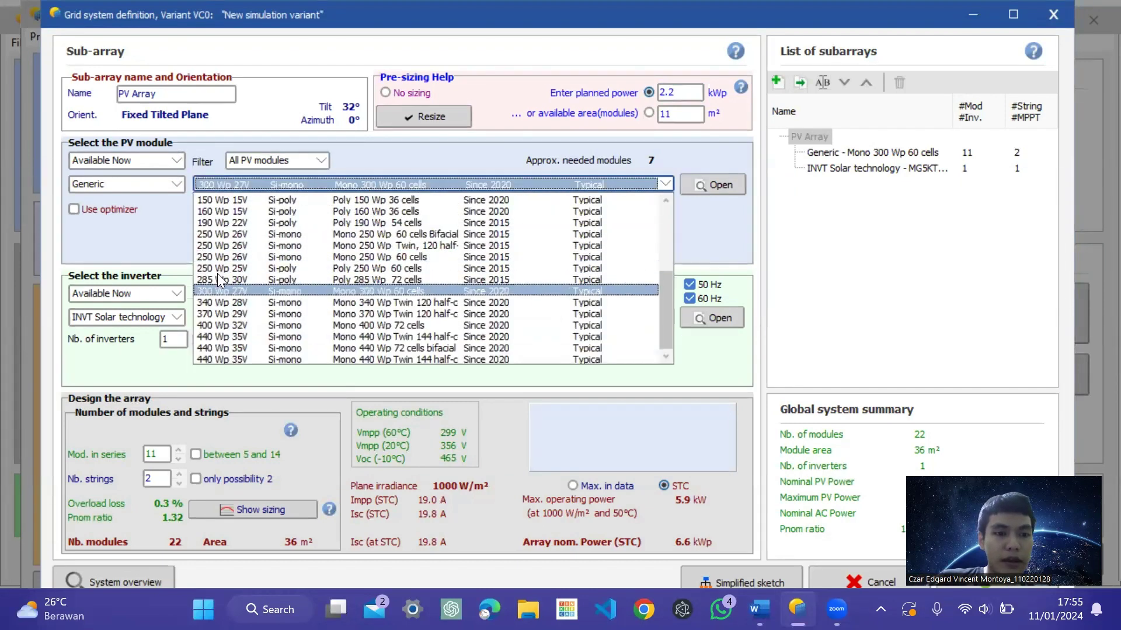
click(420, 187)
Switch to the Word report's PV quantity calculation and highlight the module capacity used to size the array
key(alt+Tab)
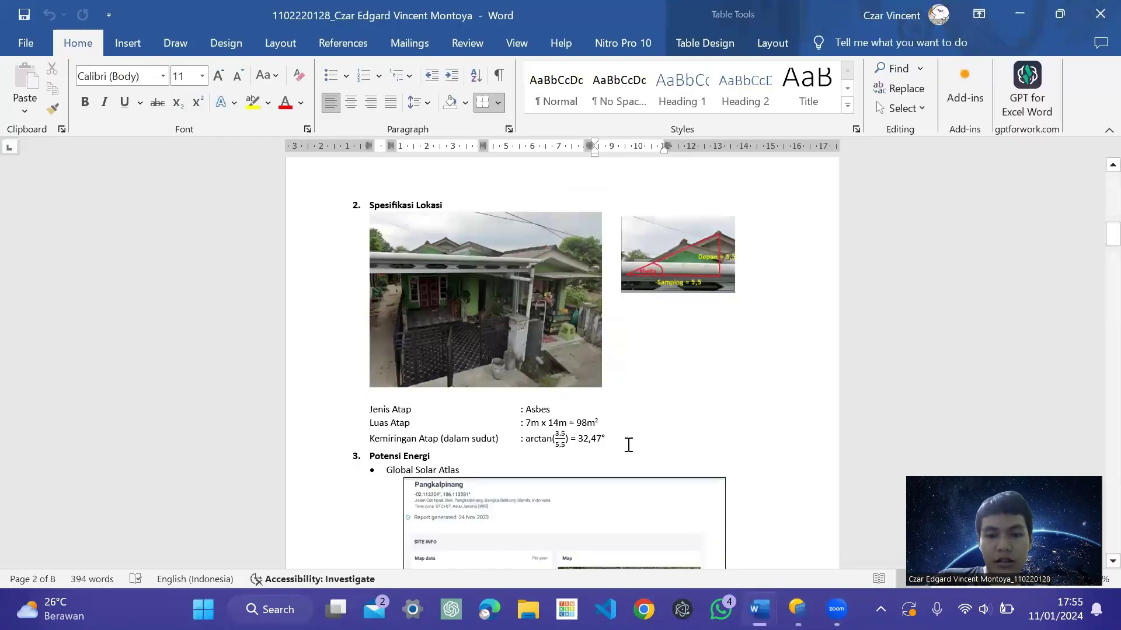
scroll(583, 409, down, 15)
scroll(569, 363, down, 20)
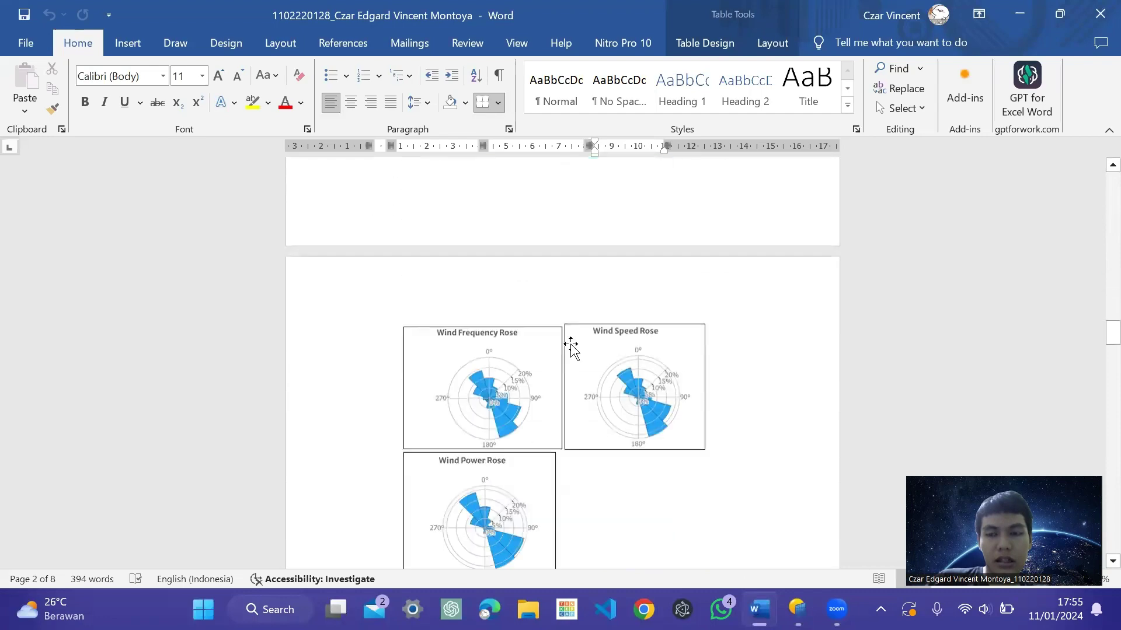
scroll(572, 338, down, 15)
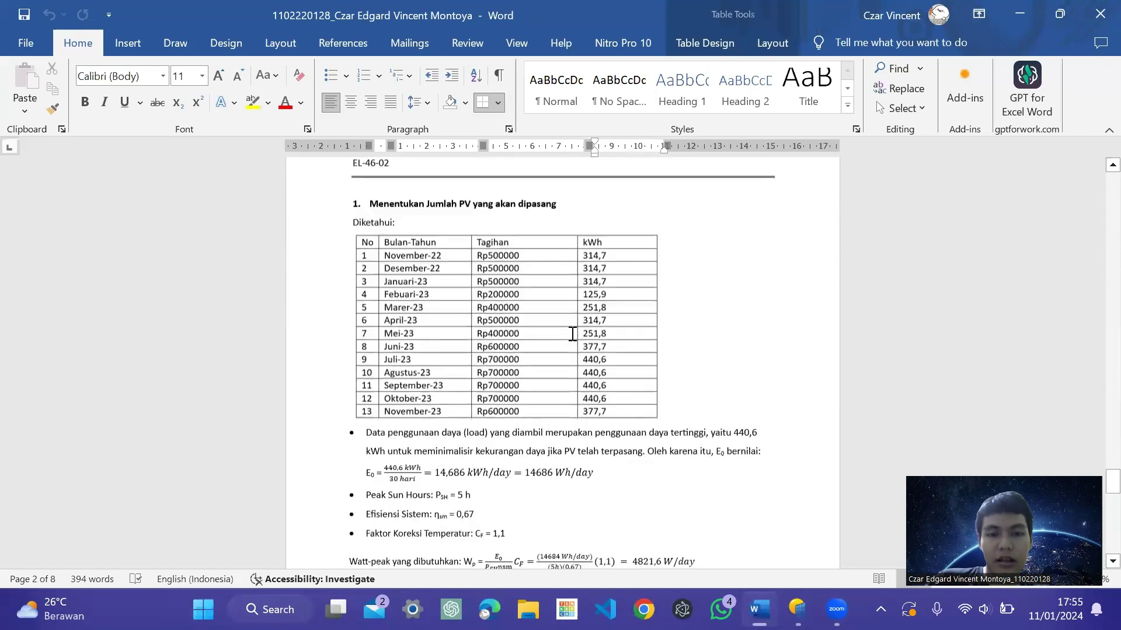
scroll(548, 353, down, 1)
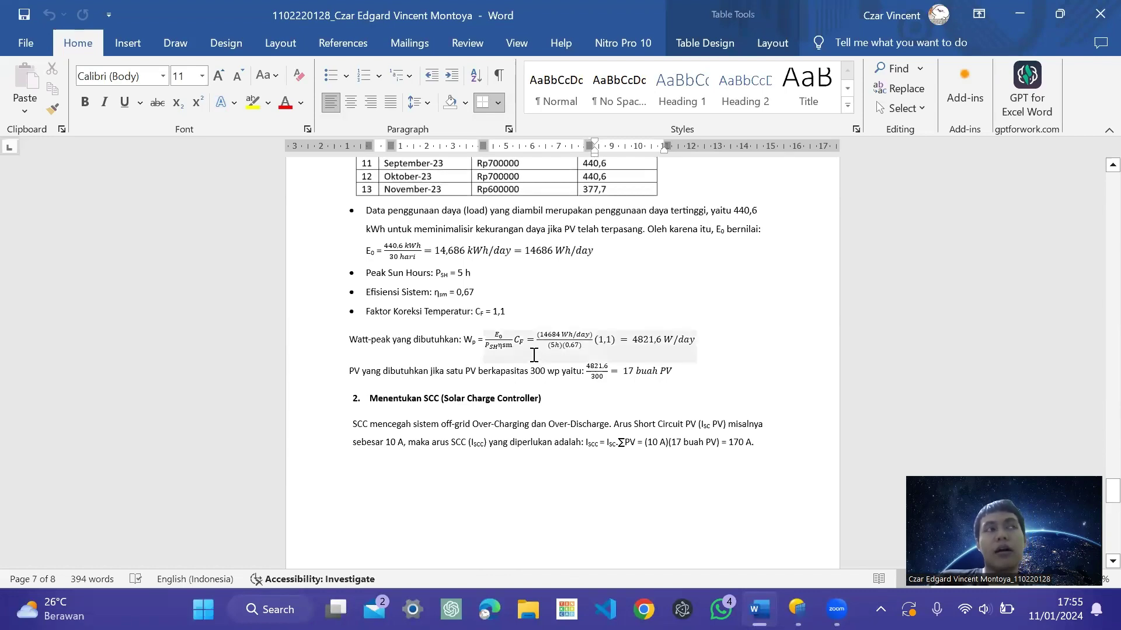
scroll(546, 370, up, 3)
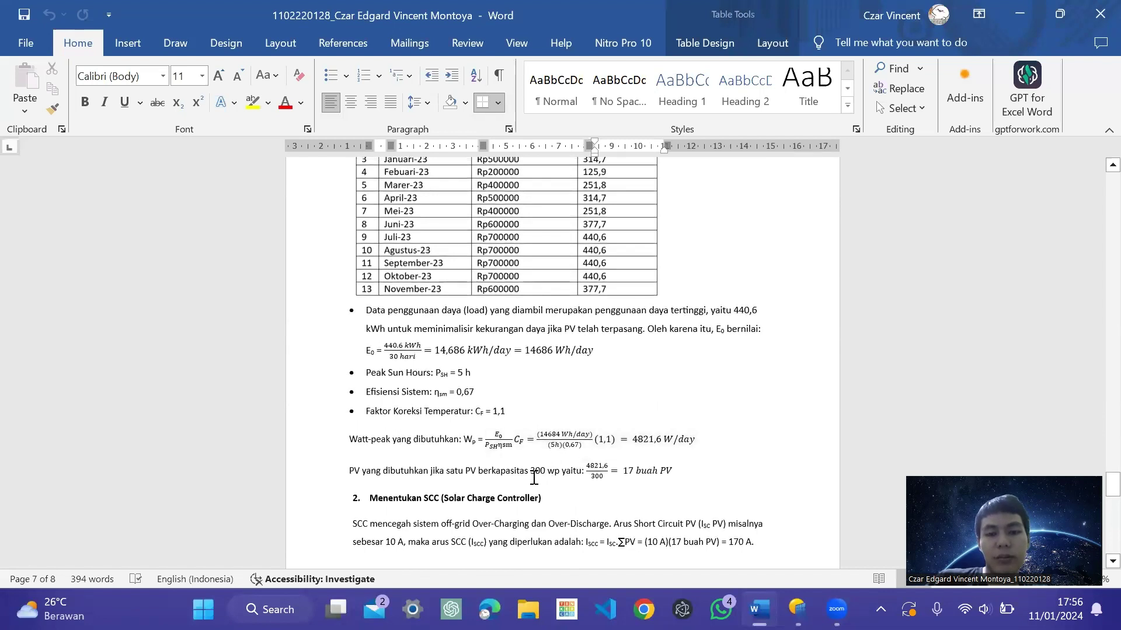
drag(534, 478, 581, 473)
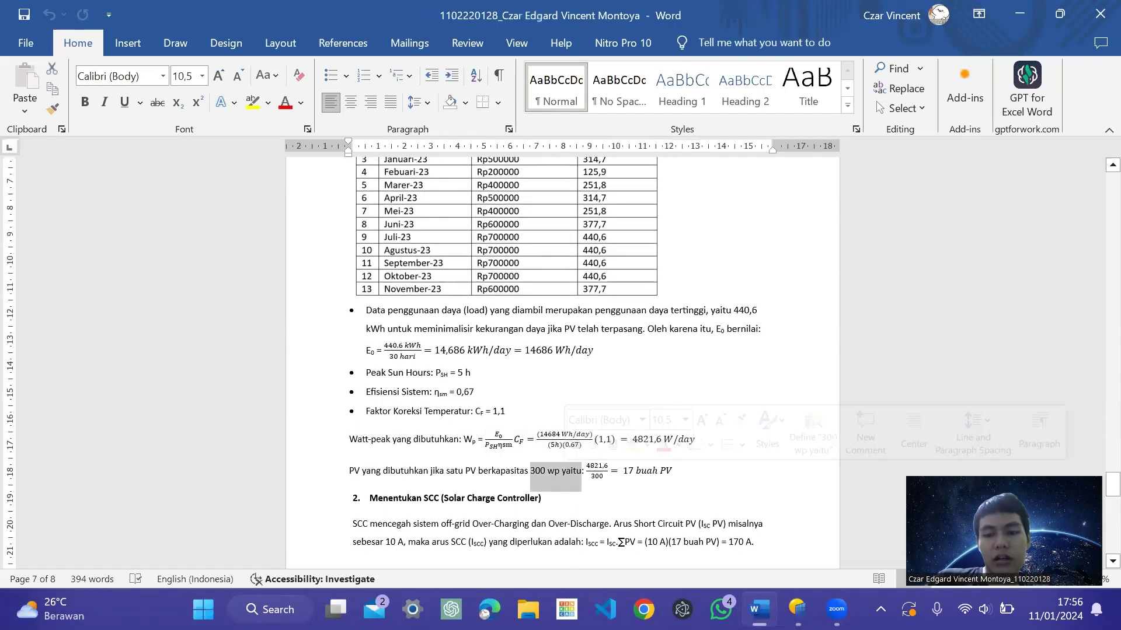
Return to PVsyst and keep the Generic 300 Wp 27V Si-mono 60-cell module for the sub-array
mouse_move(797, 609)
mouse_move(836, 610)
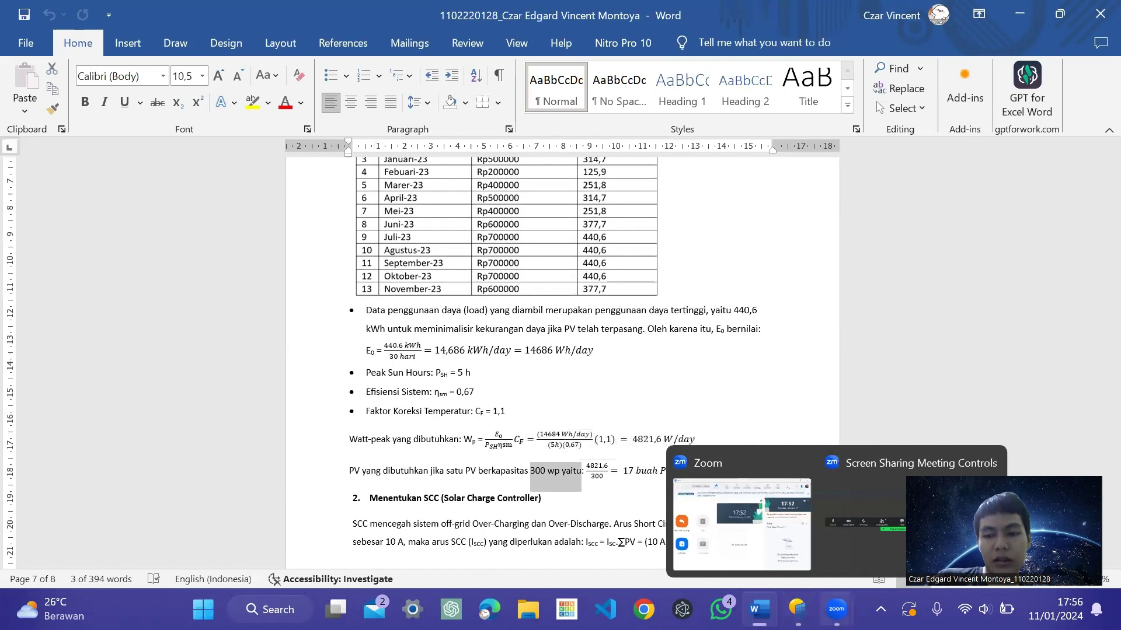
click(784, 524)
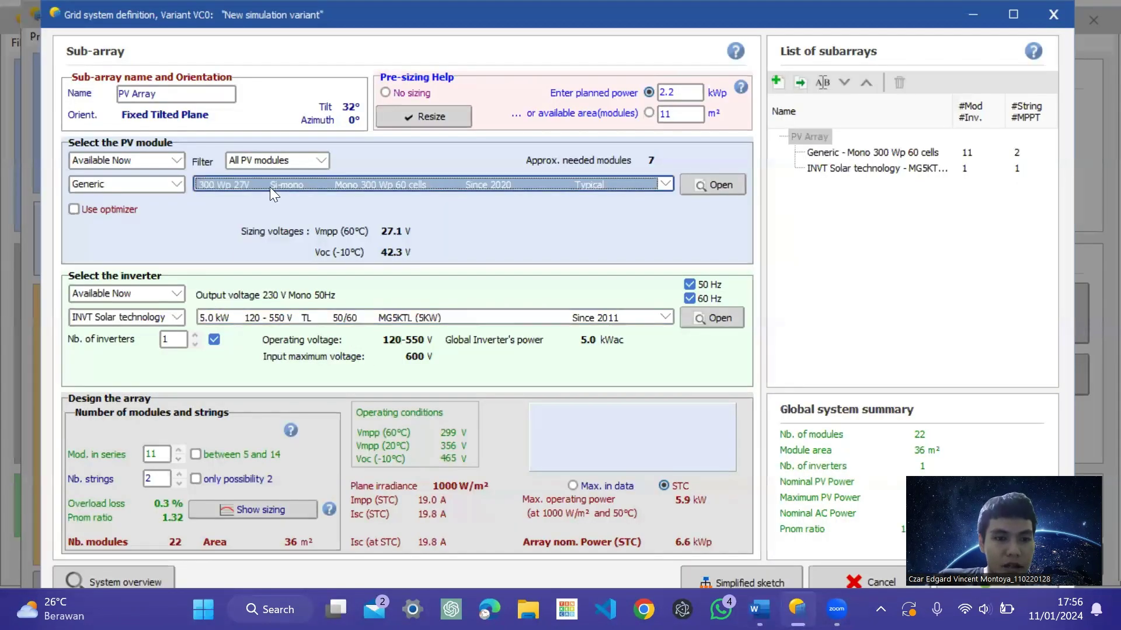
click(394, 183)
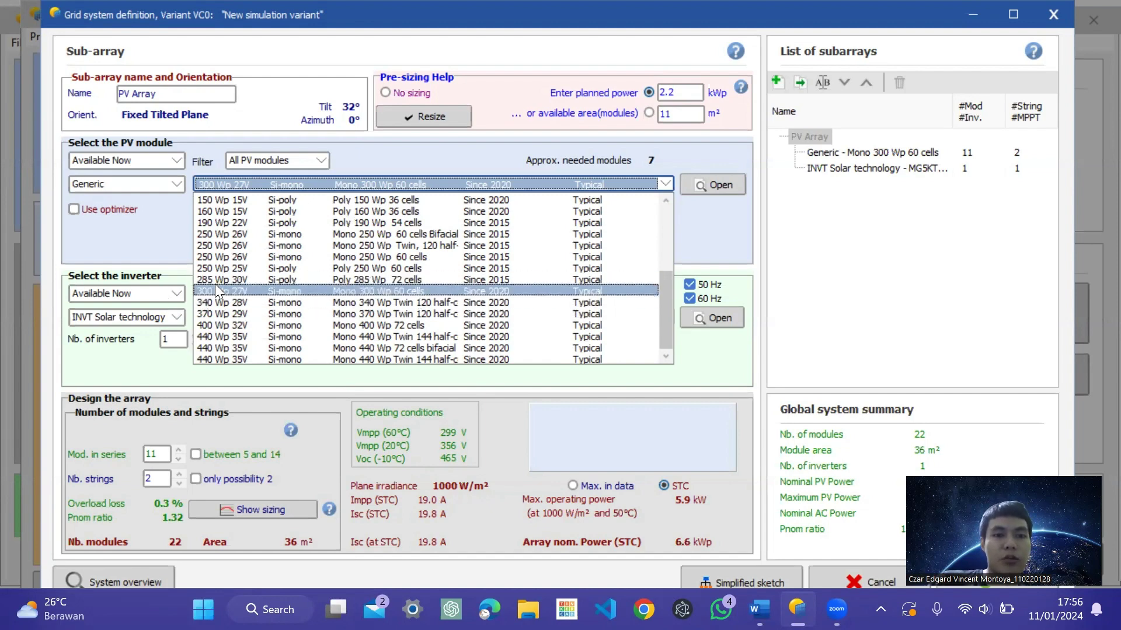
click(664, 184)
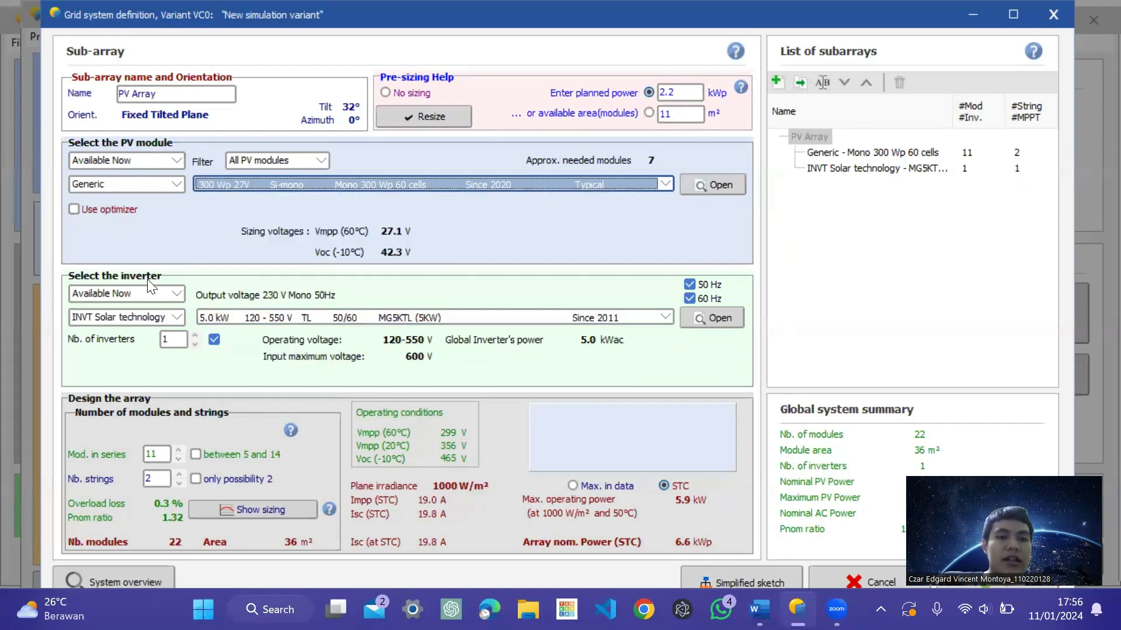
Keep the INVT Solar technology 5.0 kW 120-550 V MG5KTL inverter and accept the grid system definition
click(309, 317)
scroll(300, 383, up, 3)
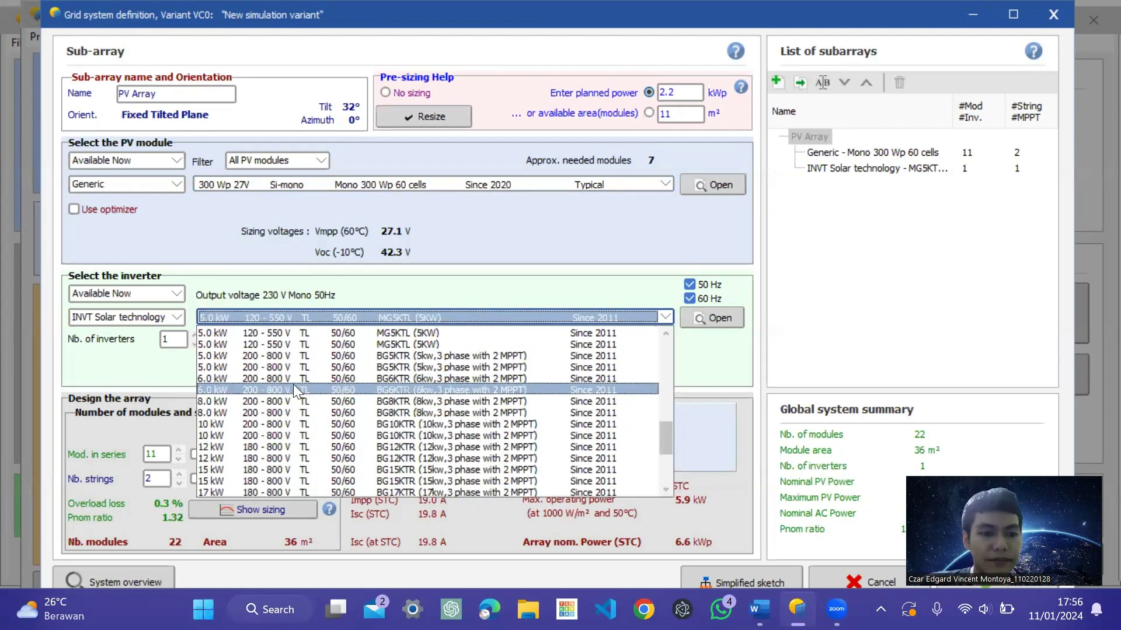
scroll(300, 374, down, 1)
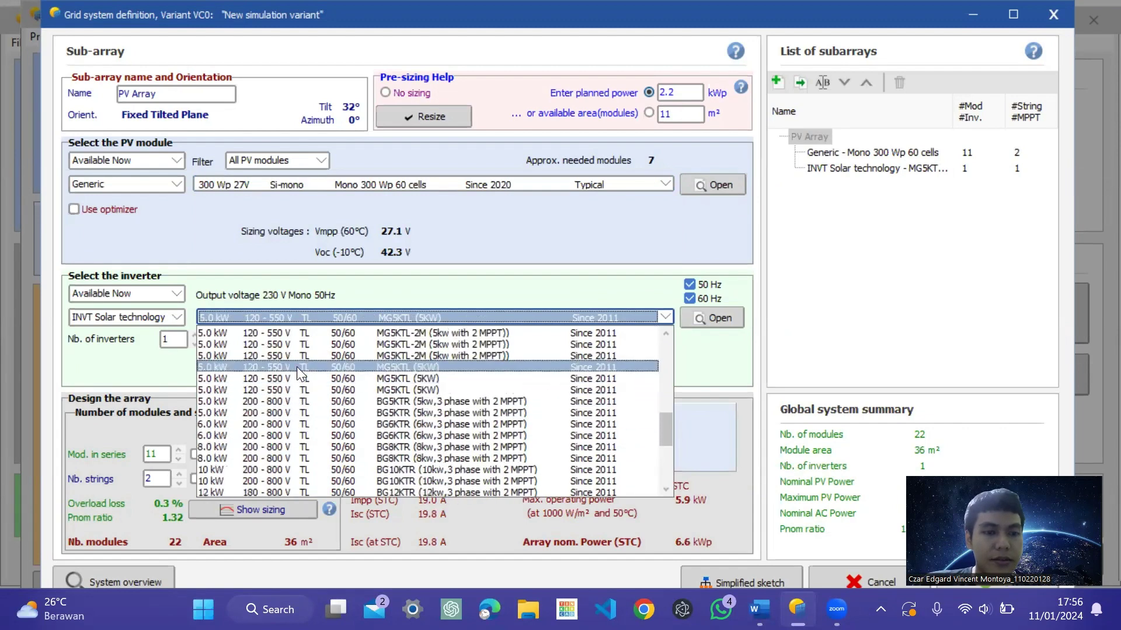
click(400, 315)
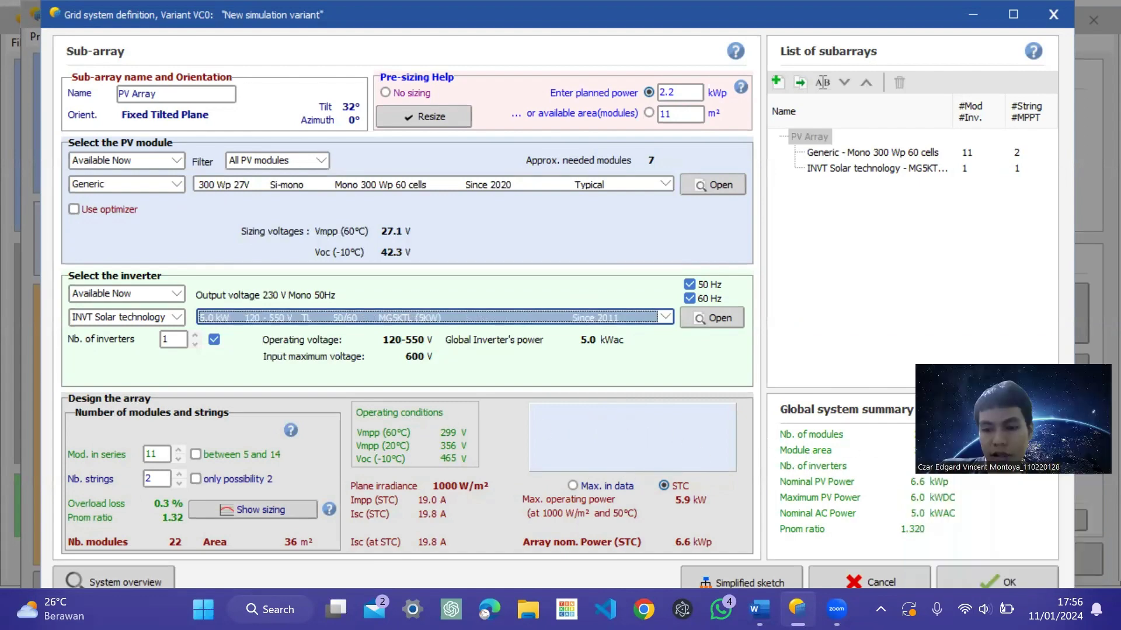
key(Return)
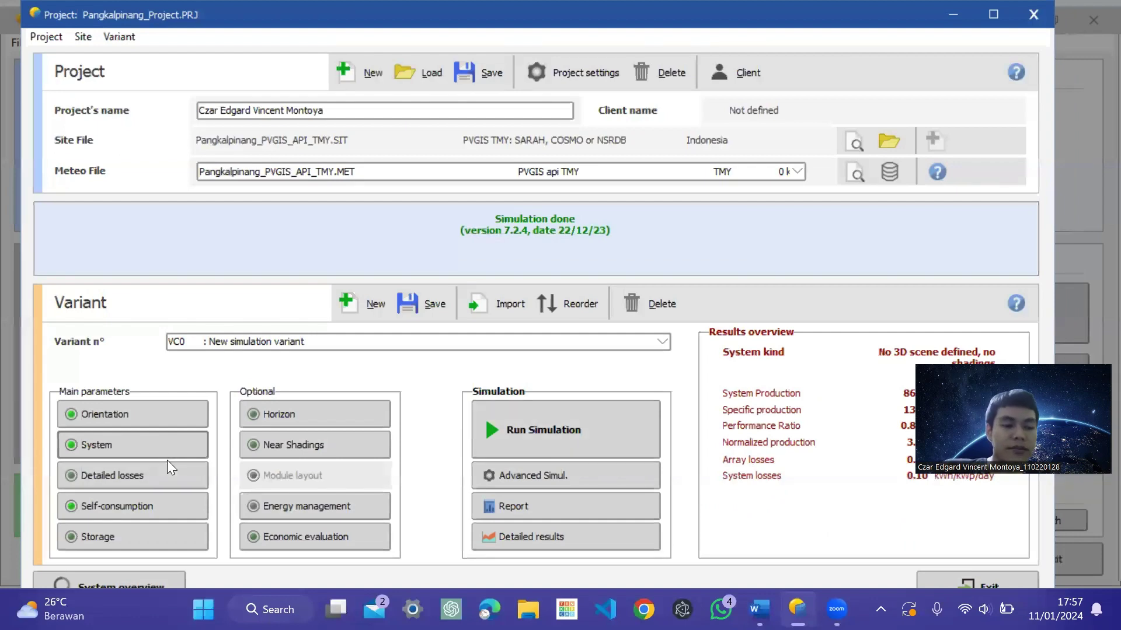
Accept the detailed losses, and open the self-consumption monthly values with kWh/mth kept as their unit
click(154, 474)
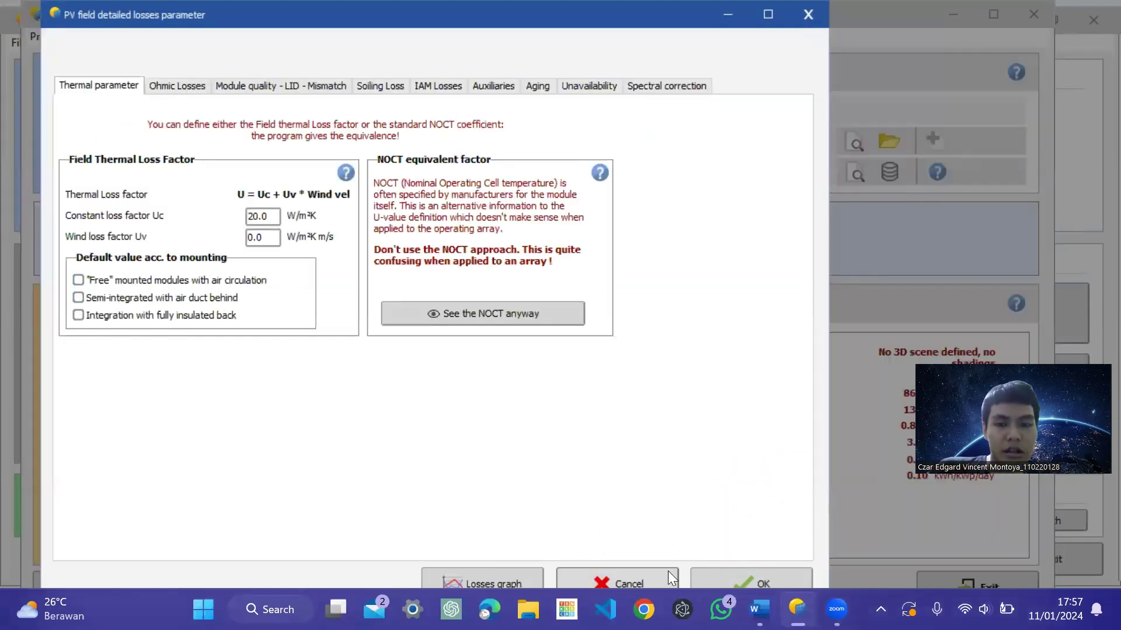
click(725, 571)
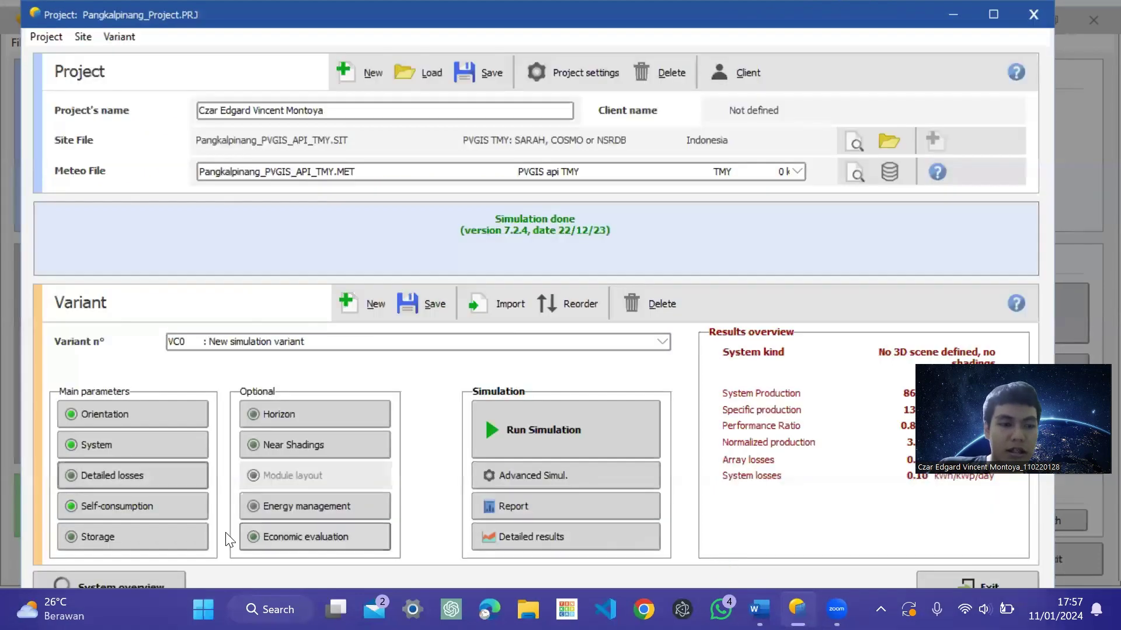
click(126, 504)
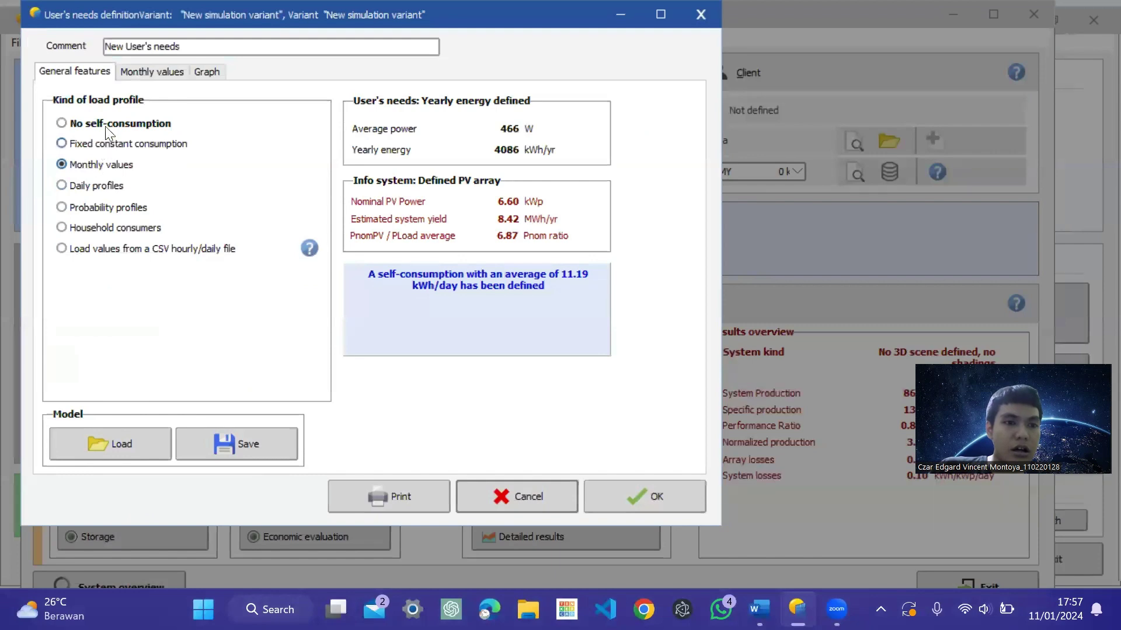
click(145, 72)
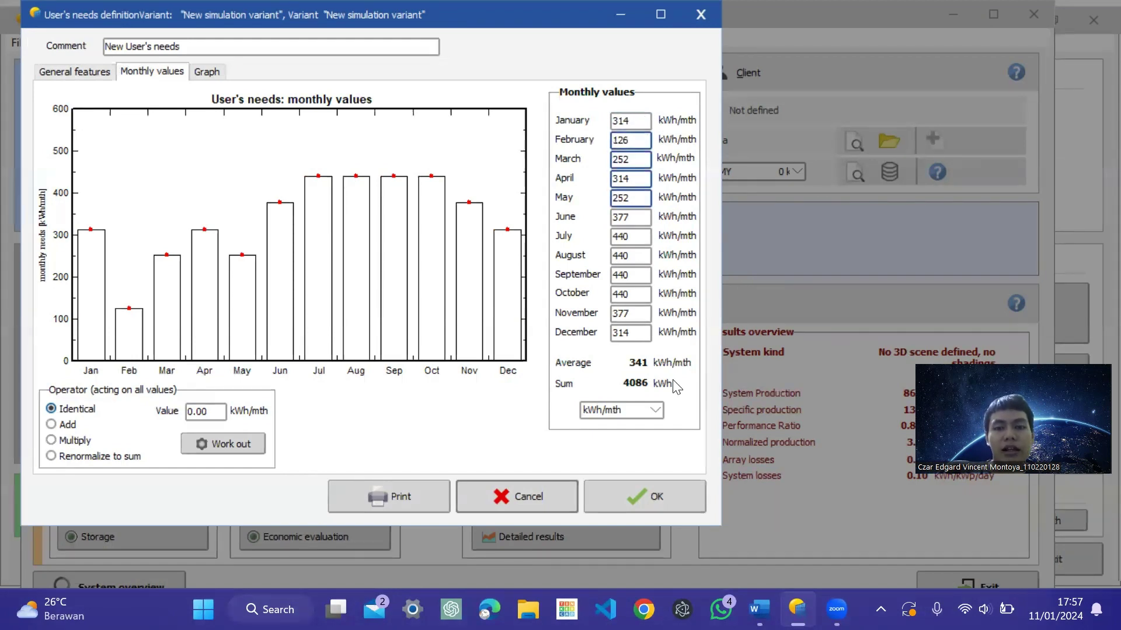
click(617, 411)
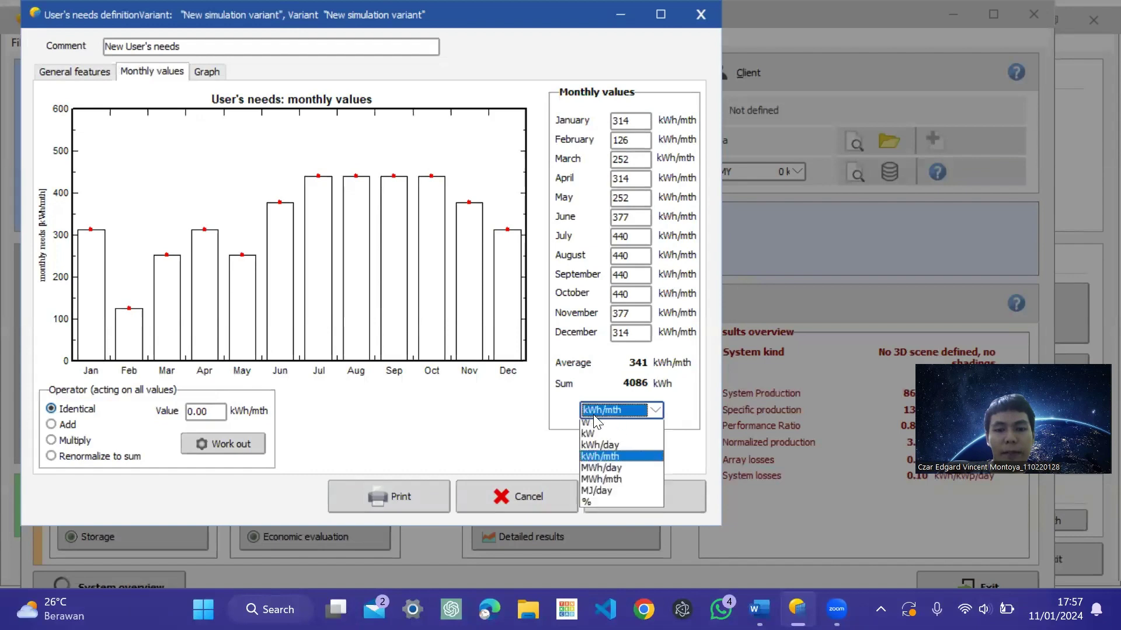
click(612, 462)
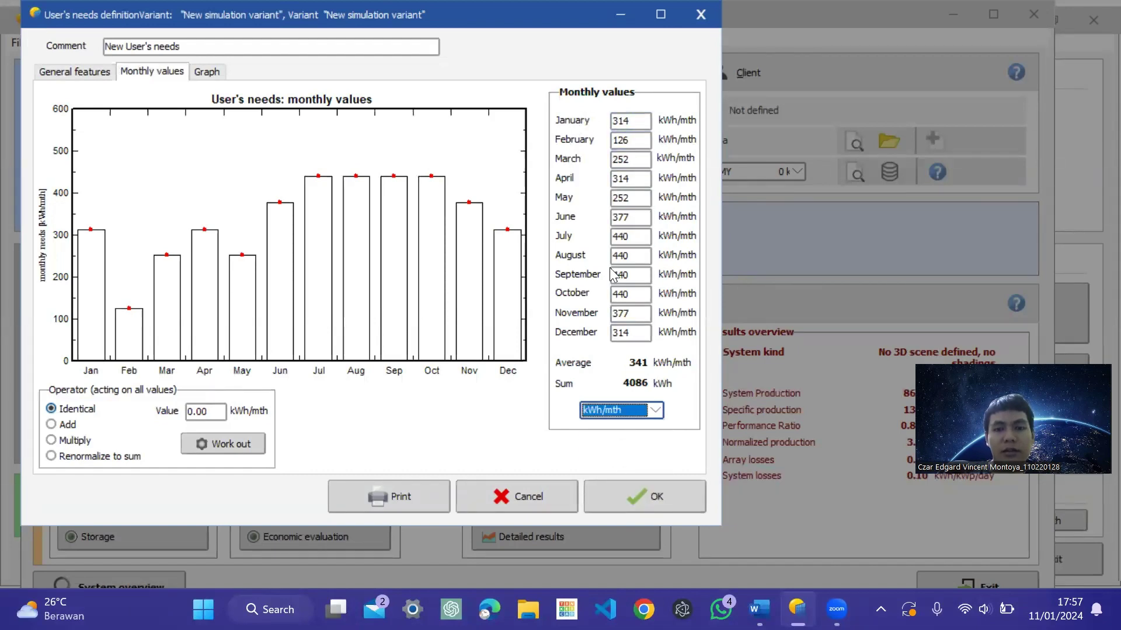
Switch to the Word report to compare the monthly needs with its billing and kWh table, and return to PVsyst
click(757, 609)
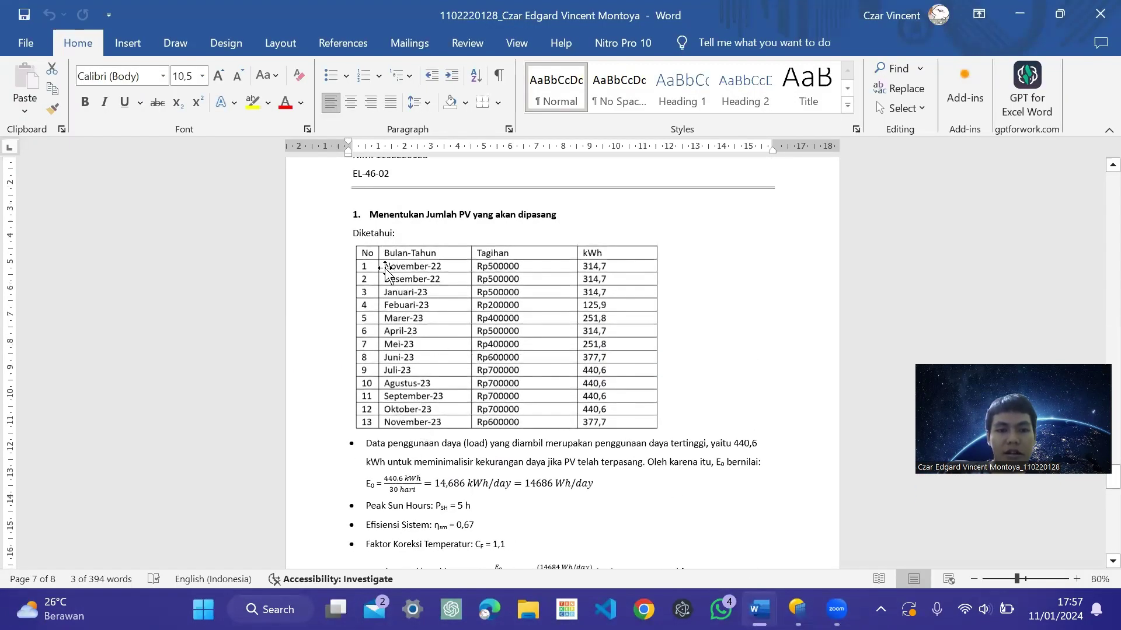
click(388, 294)
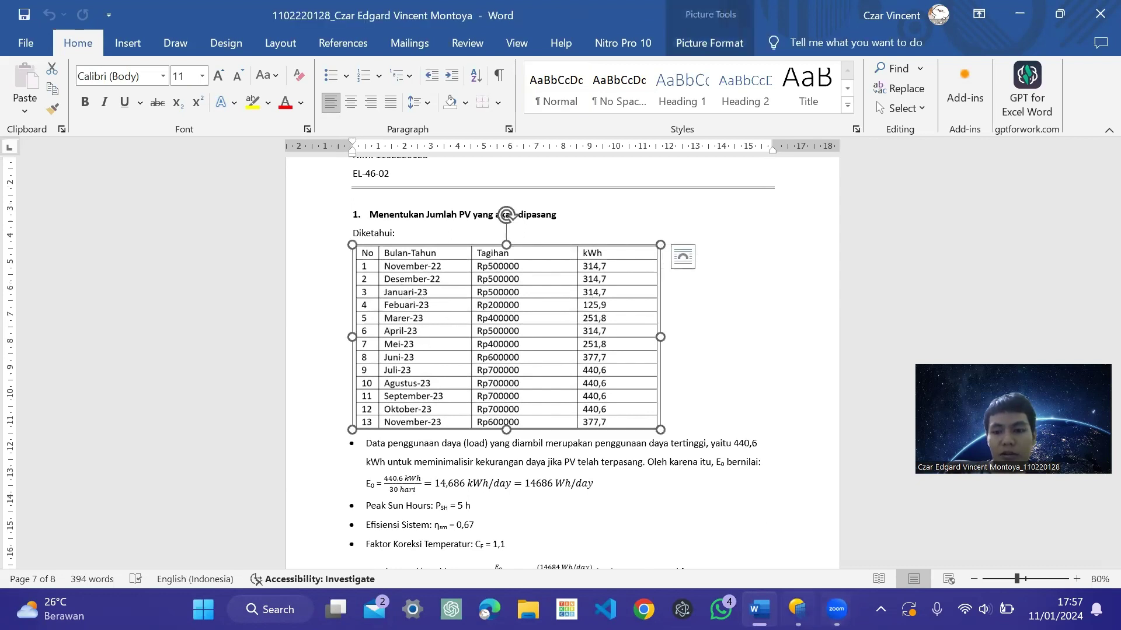
mouse_move(799, 610)
click(809, 535)
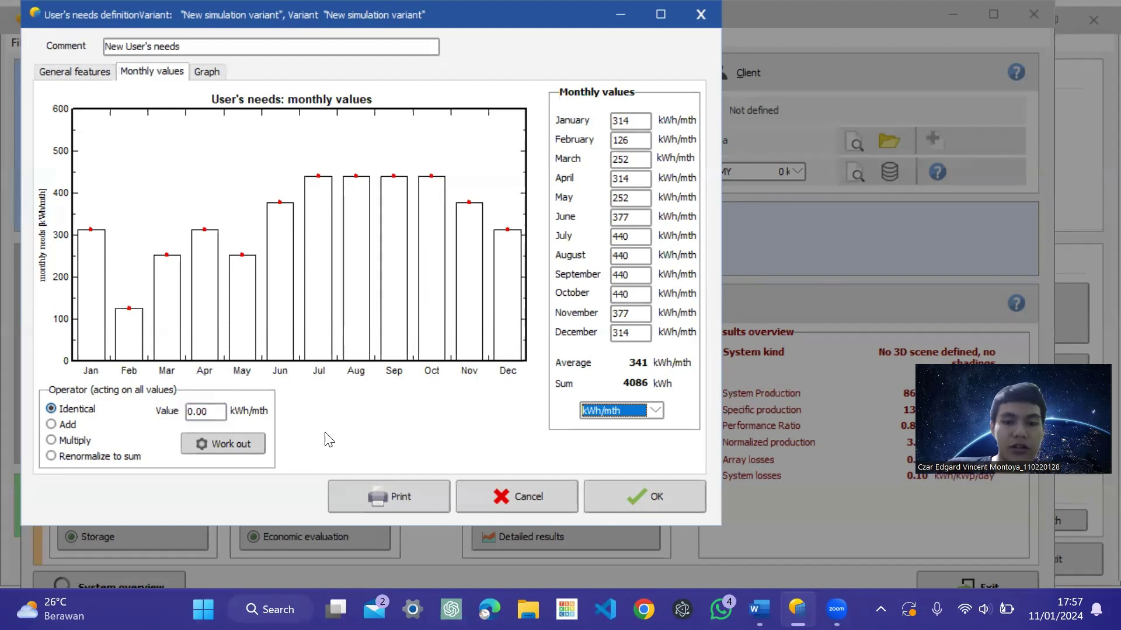
Accept the Monthly values self-consumption profile and keep No storage as the grid system's storage strategy
click(612, 502)
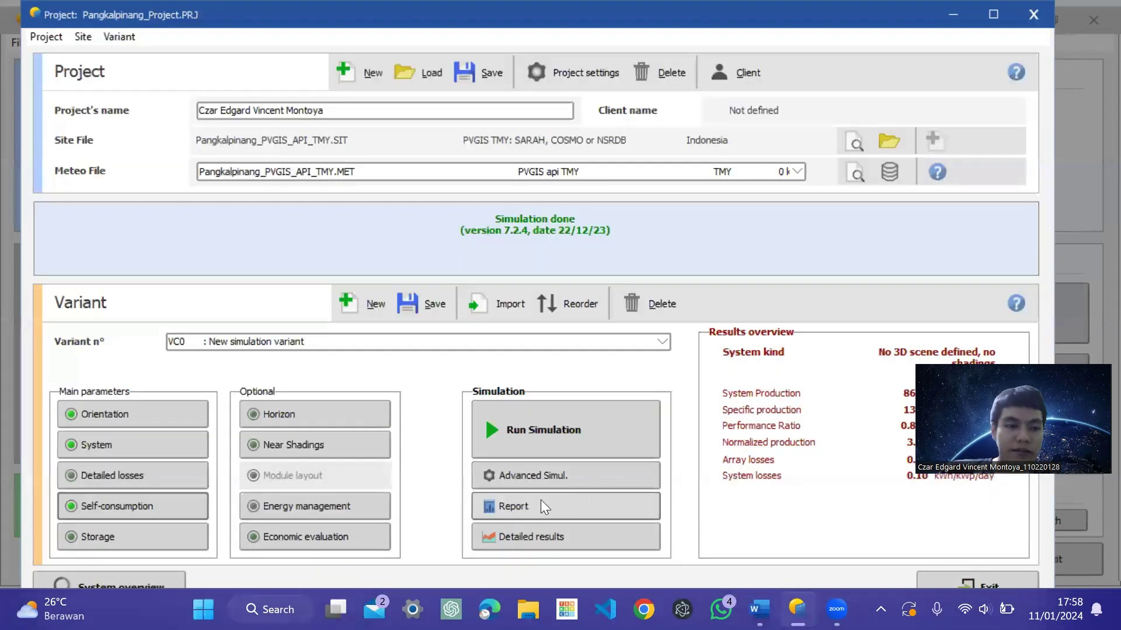
click(141, 510)
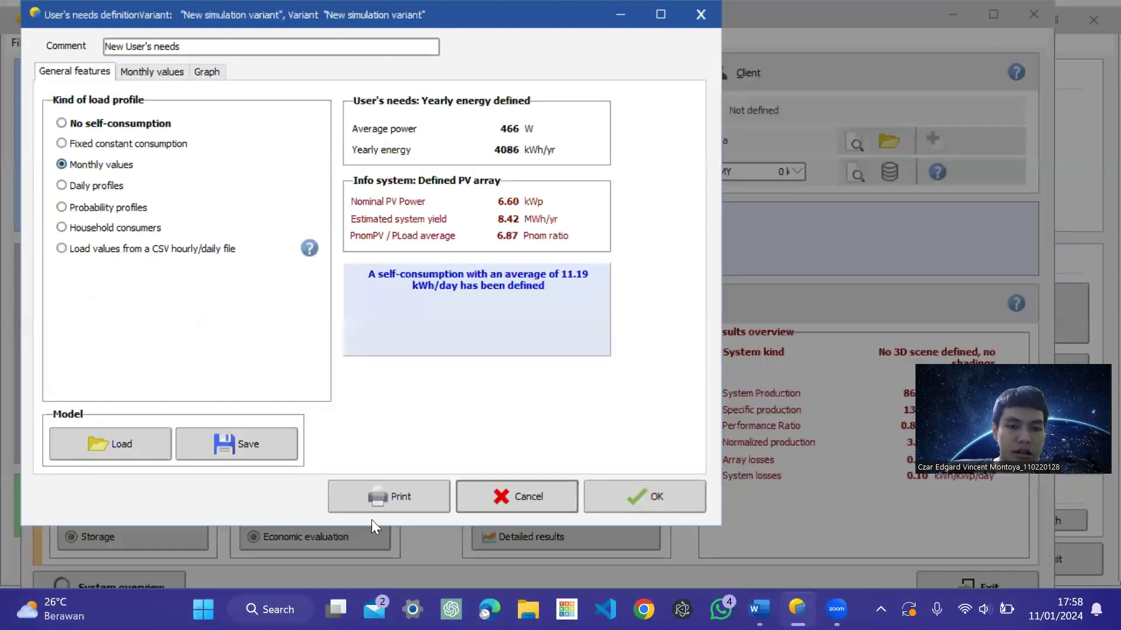
click(640, 494)
click(183, 536)
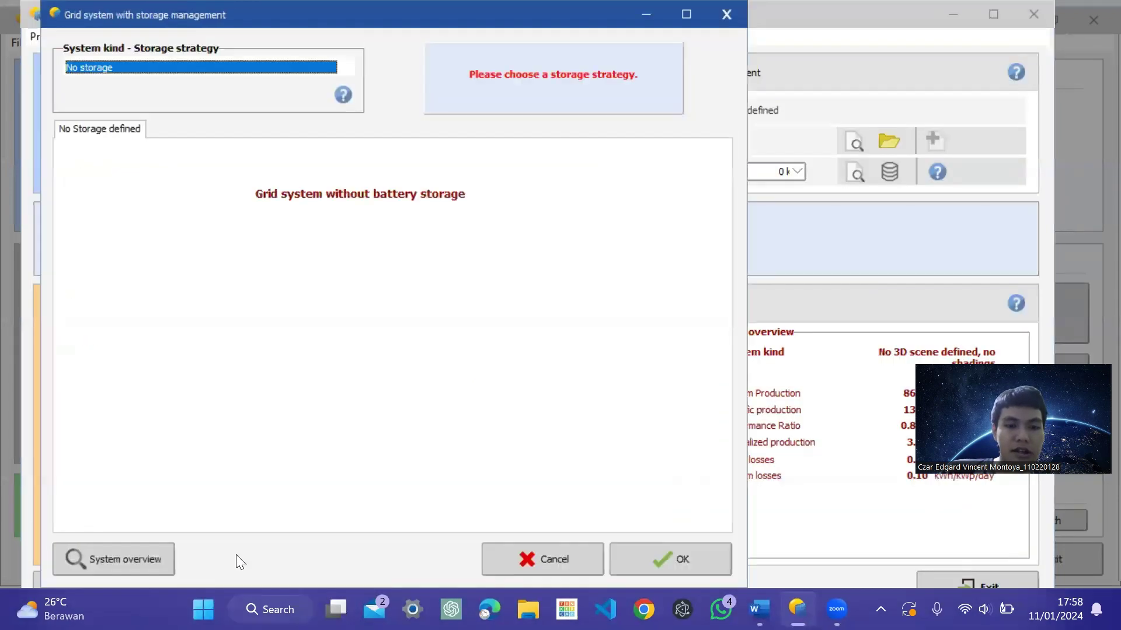
click(645, 556)
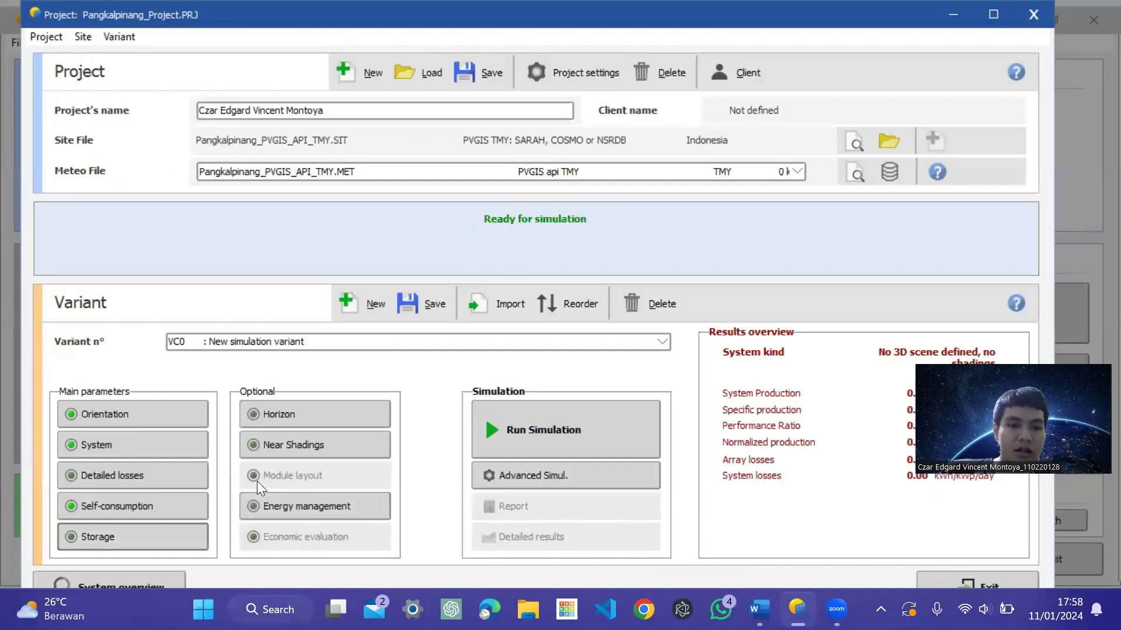
Accept the horizon line at Pangkalpinang and the near shadings definition for the variant
click(331, 422)
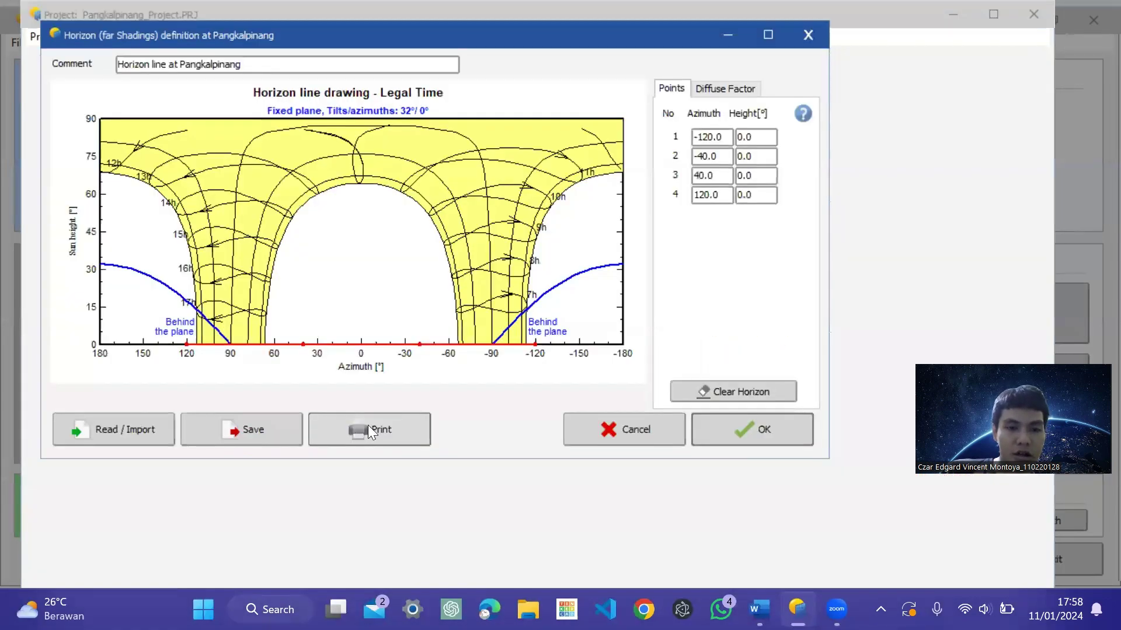
click(719, 419)
click(347, 447)
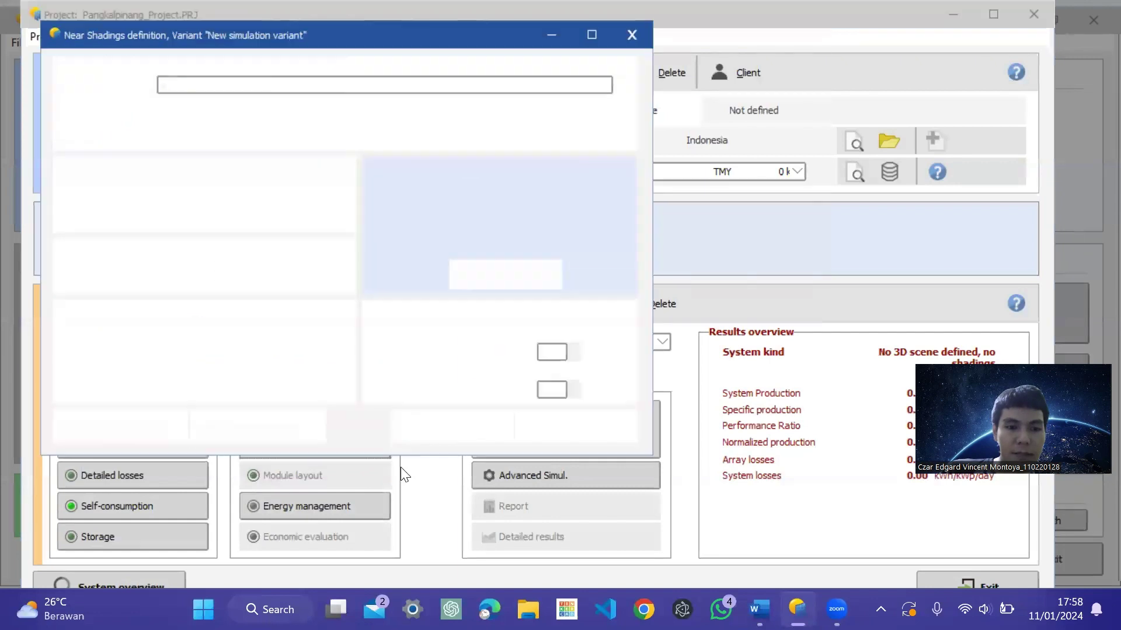
click(550, 427)
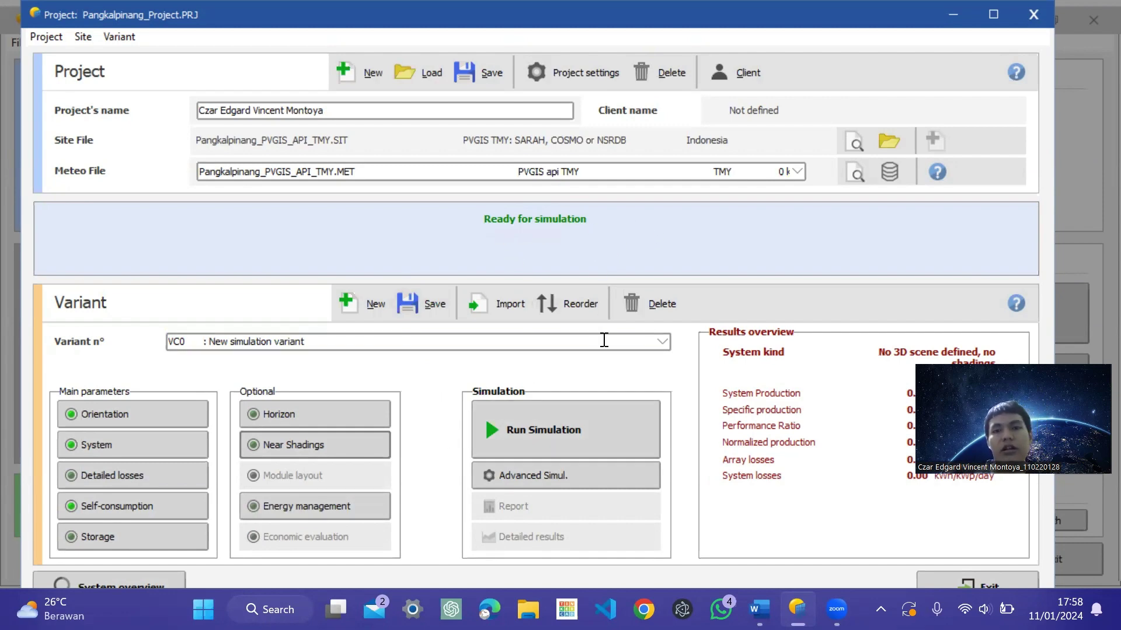
Run the simulation of variant VC0 and generate its report
click(586, 434)
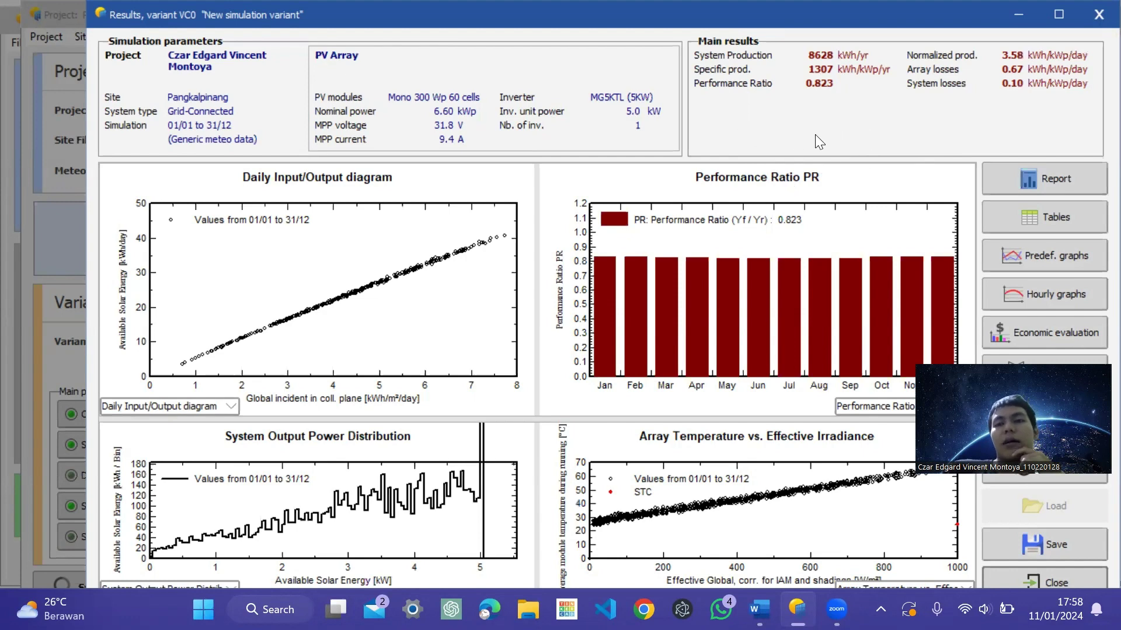
click(1044, 185)
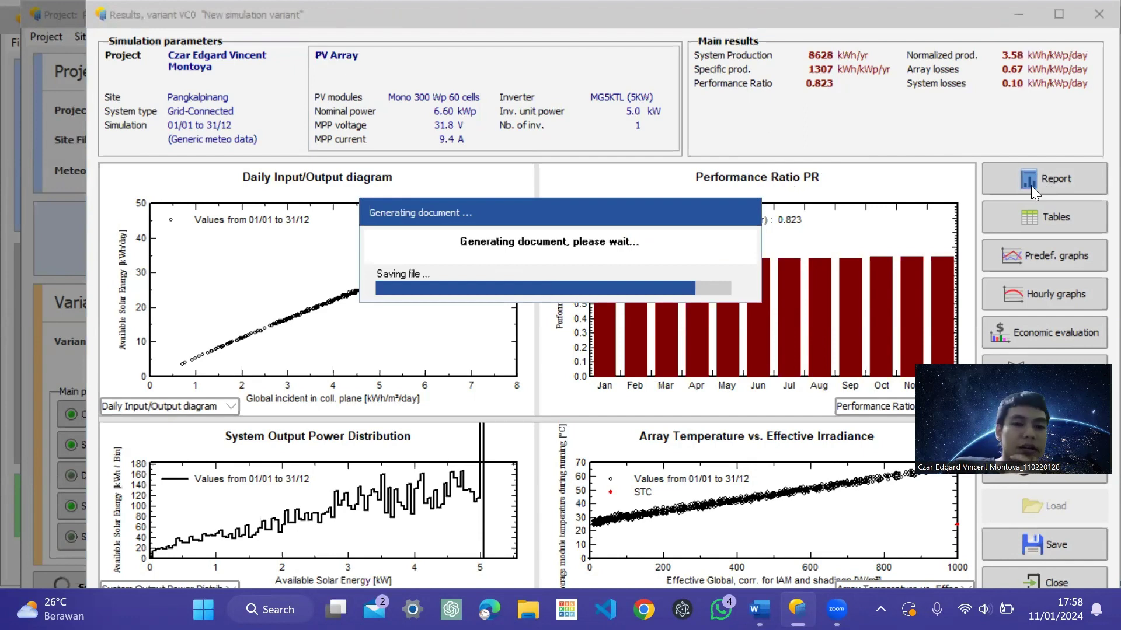
Look through the pages of the simulation report, from the cover to the special graphs
scroll(556, 239, down, 5)
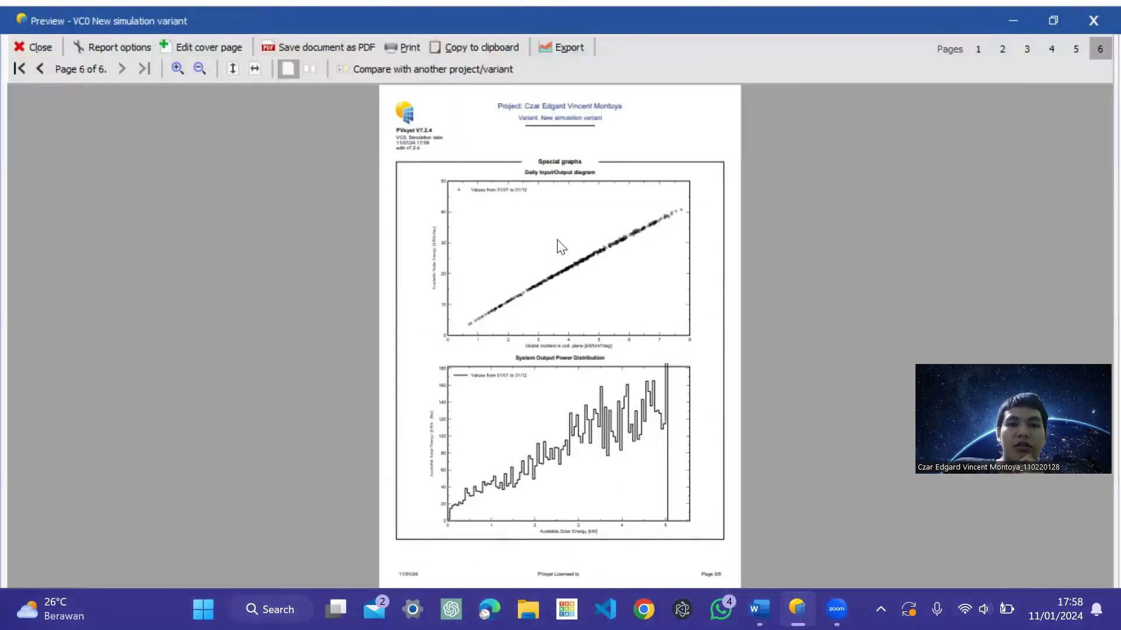
scroll(557, 239, up, 4)
scroll(557, 239, down, 4)
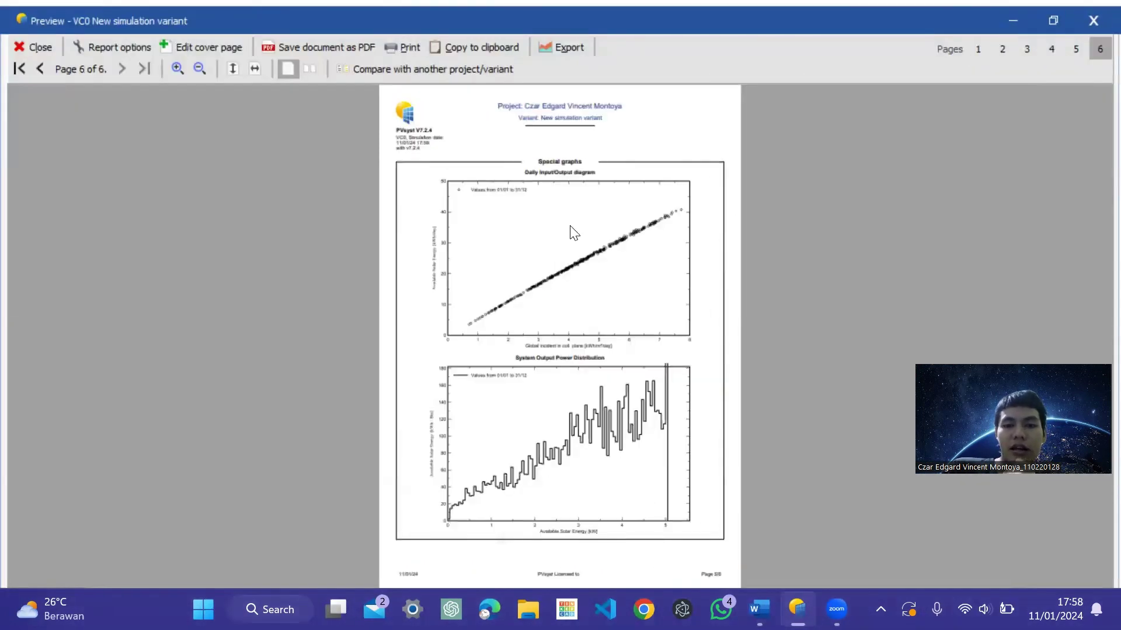
scroll(564, 234, up, 5)
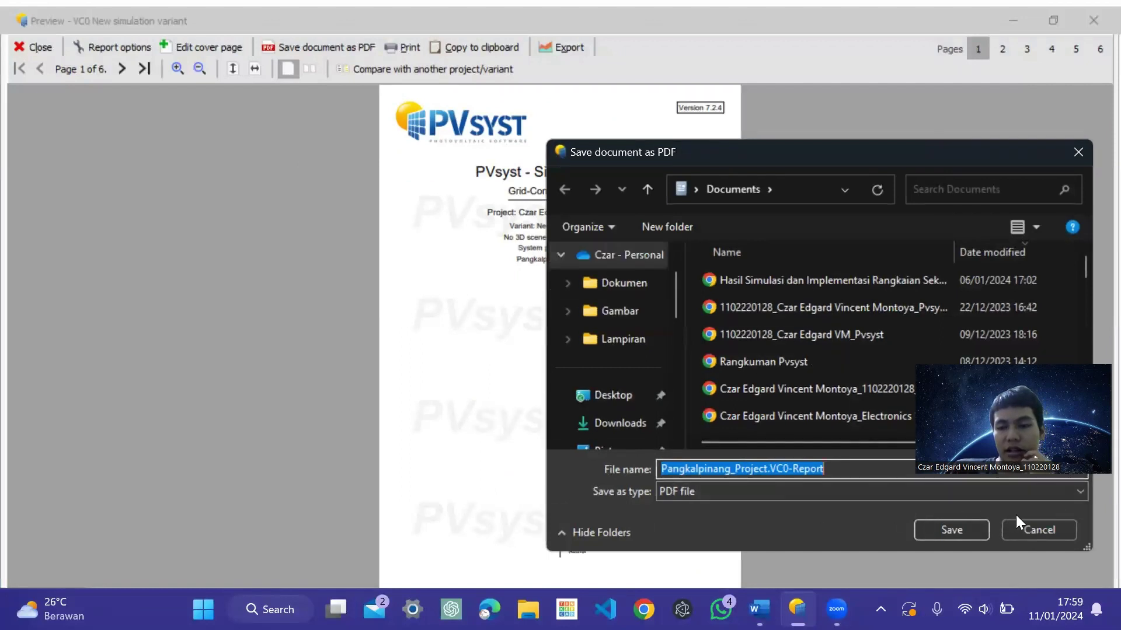
Cancel saving the simulation report as a PDF and close the report preview
click(1029, 531)
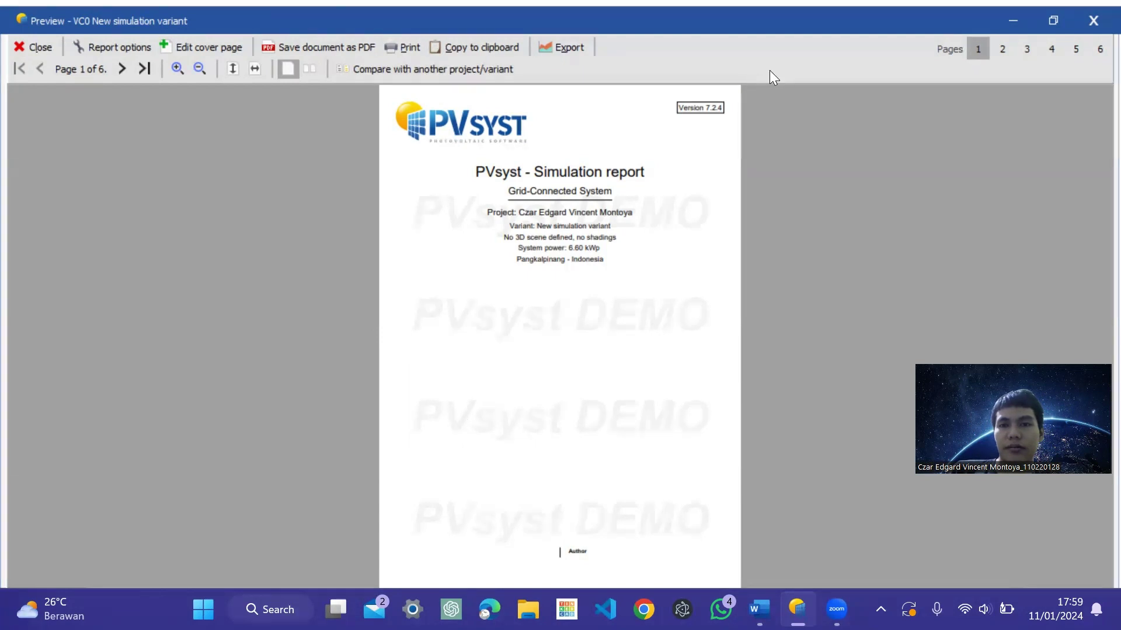
click(1093, 33)
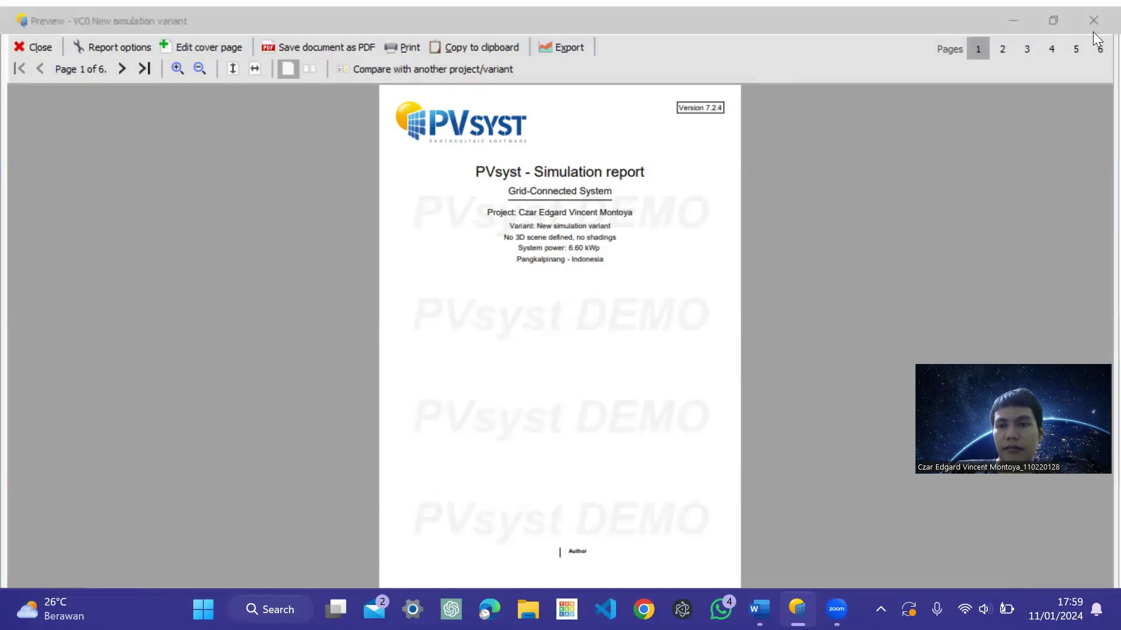